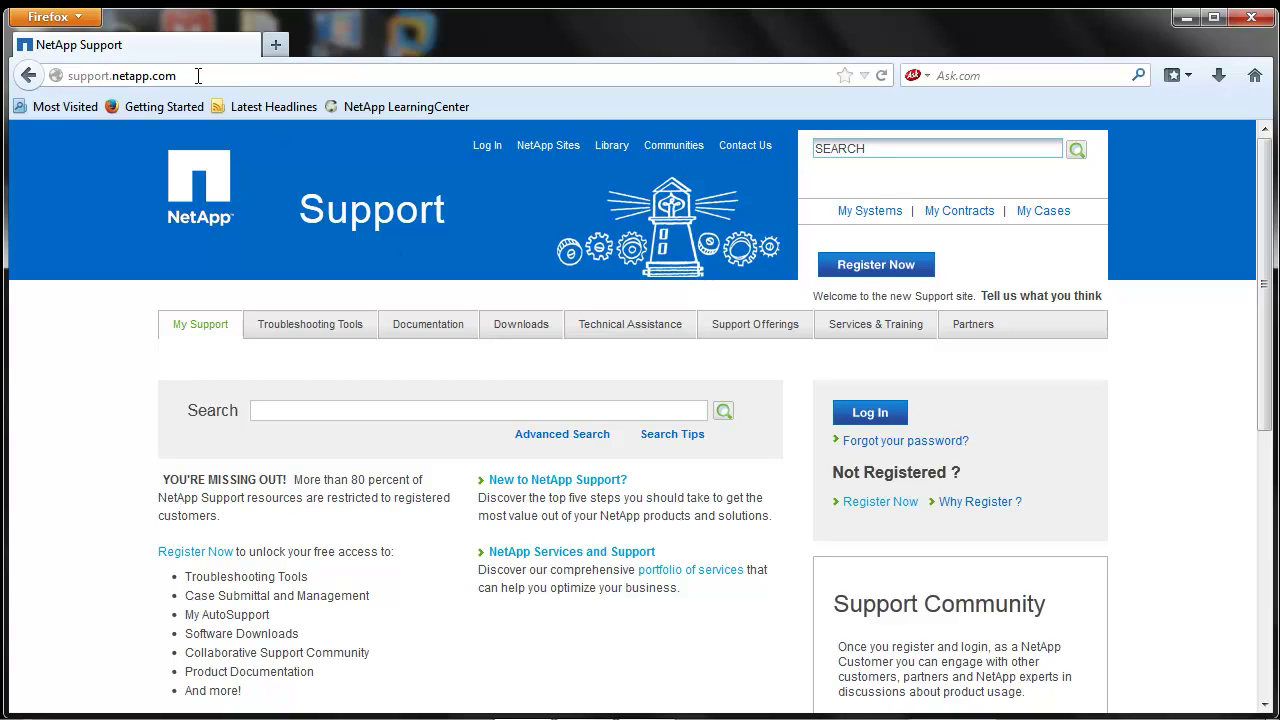
# Step: Go from Downloads to Utility ToolChest, open Config Advisor, then show the Windows desktop
pyautogui.click(523, 331)
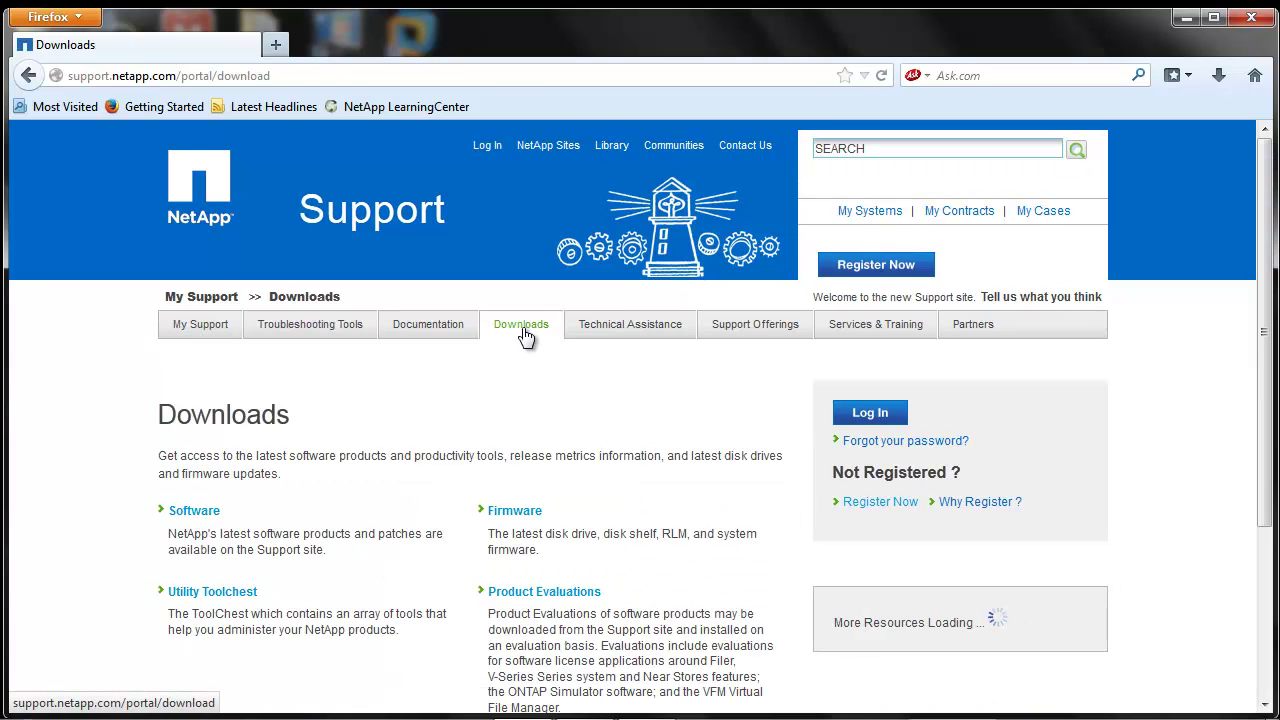
pyautogui.click(210, 594)
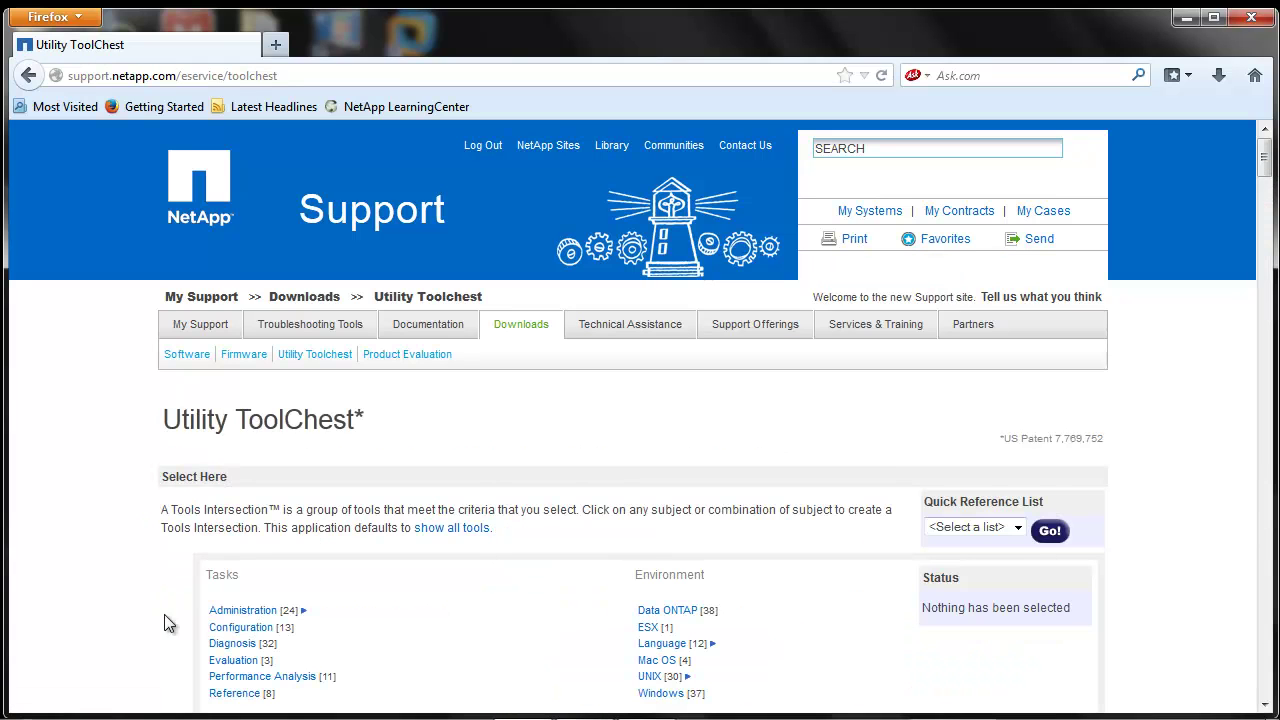
pyautogui.moveTo(1266, 157); pyautogui.dragTo(1275, 236)
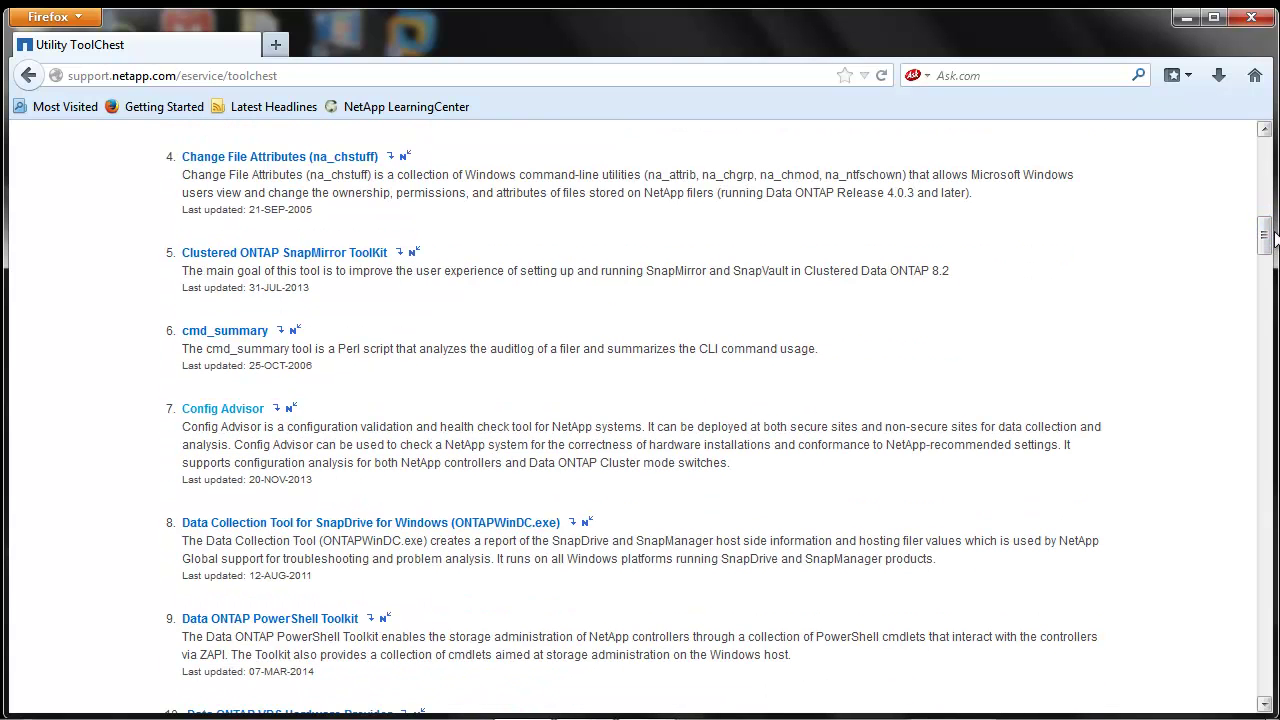
pyautogui.click(213, 412)
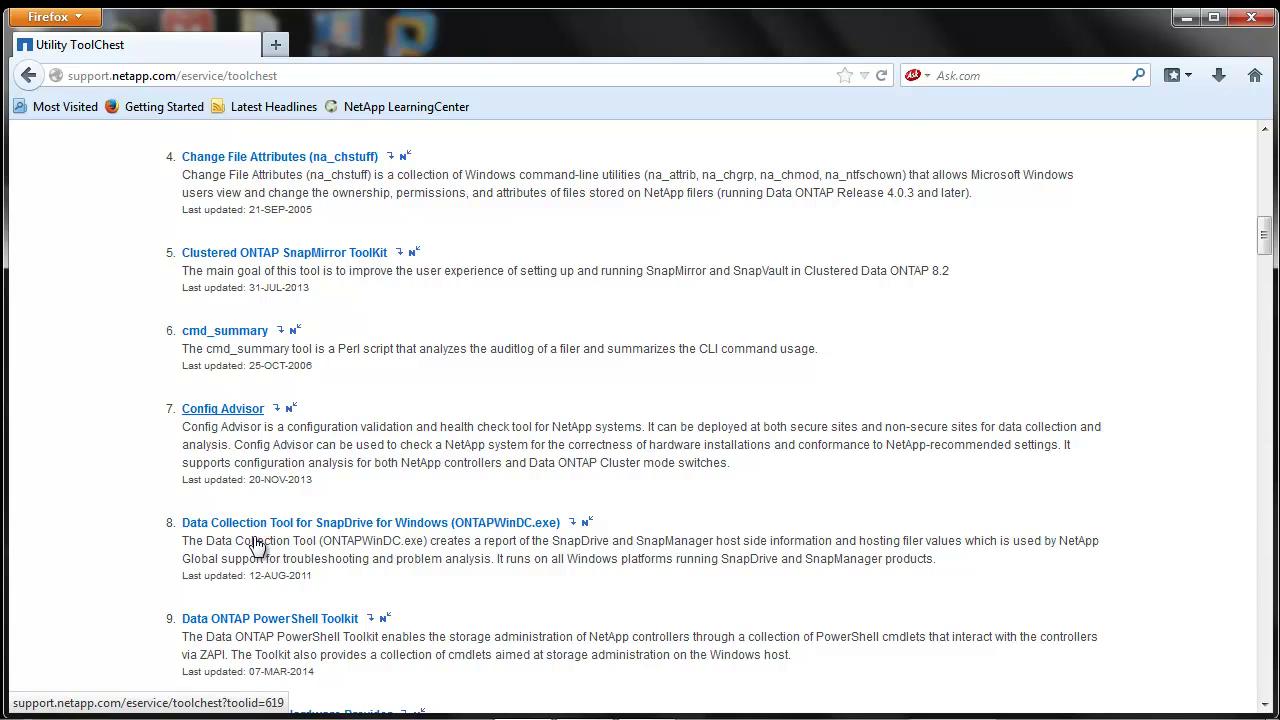
pyautogui.press('super+d')
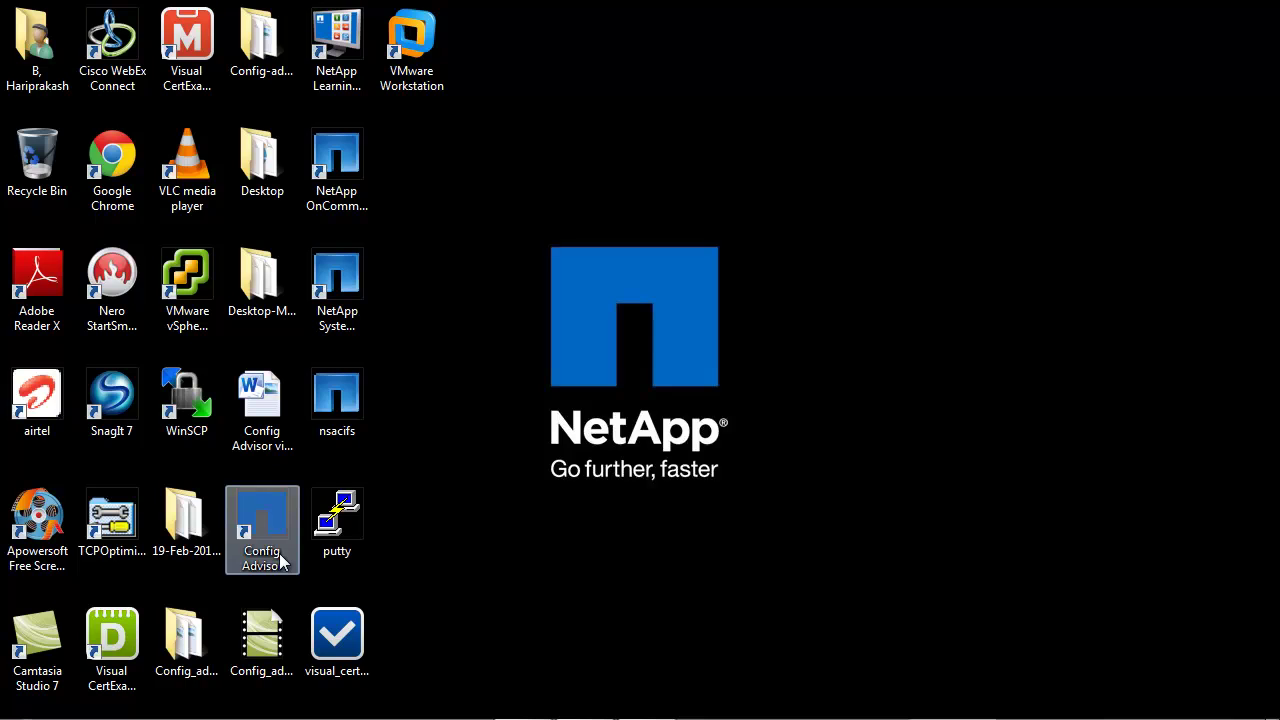
# Step: Launch Config Advisor from its desktop icon
pyautogui.doubleClick(262, 530)
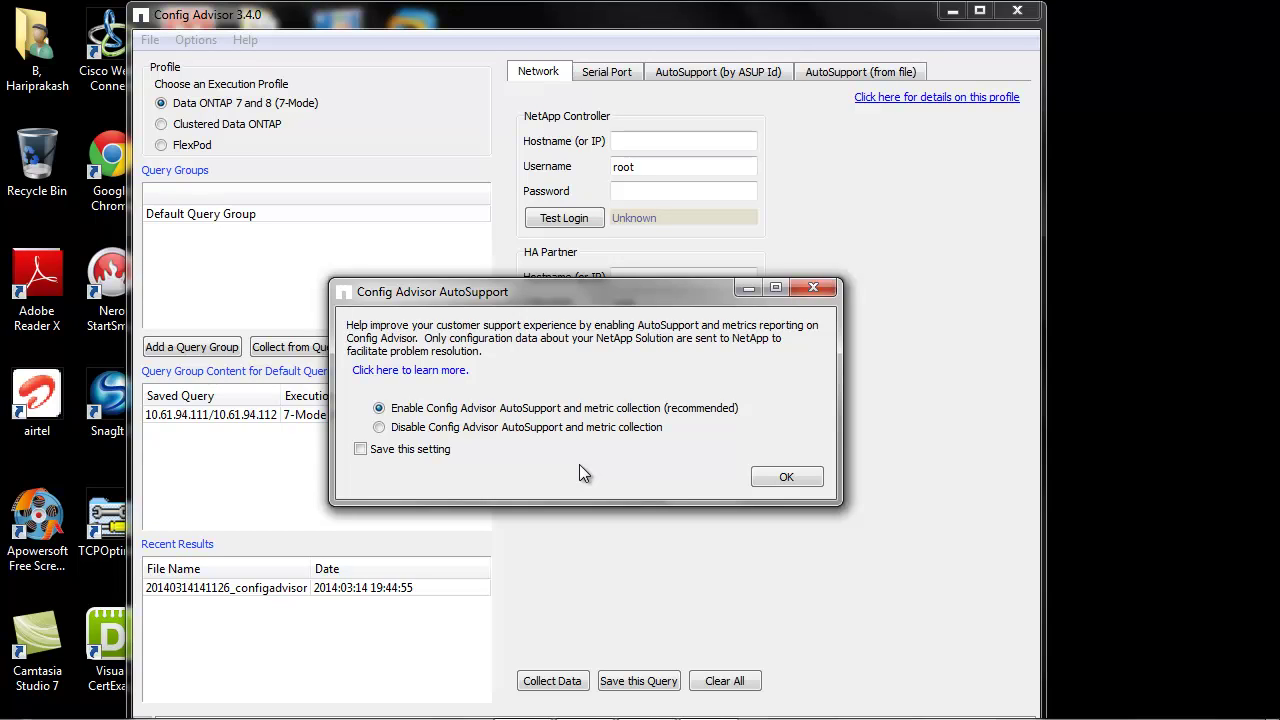
# Step: Accept the AutoSupport prompt with metric collection left enabled
pyautogui.click(784, 478)
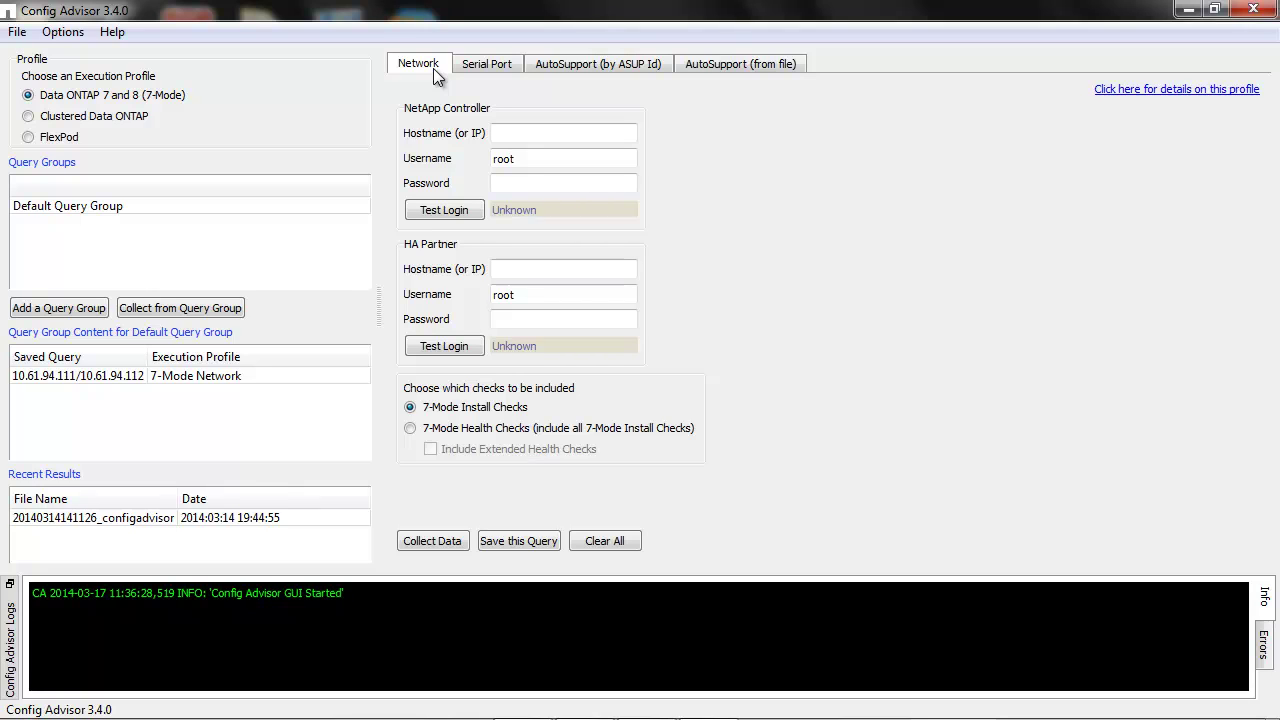
# Step: Review the Serial Port, AutoSupport by ASUP Id and from-file tabs, then select Clustered Data ONTAP
pyautogui.click(487, 66)
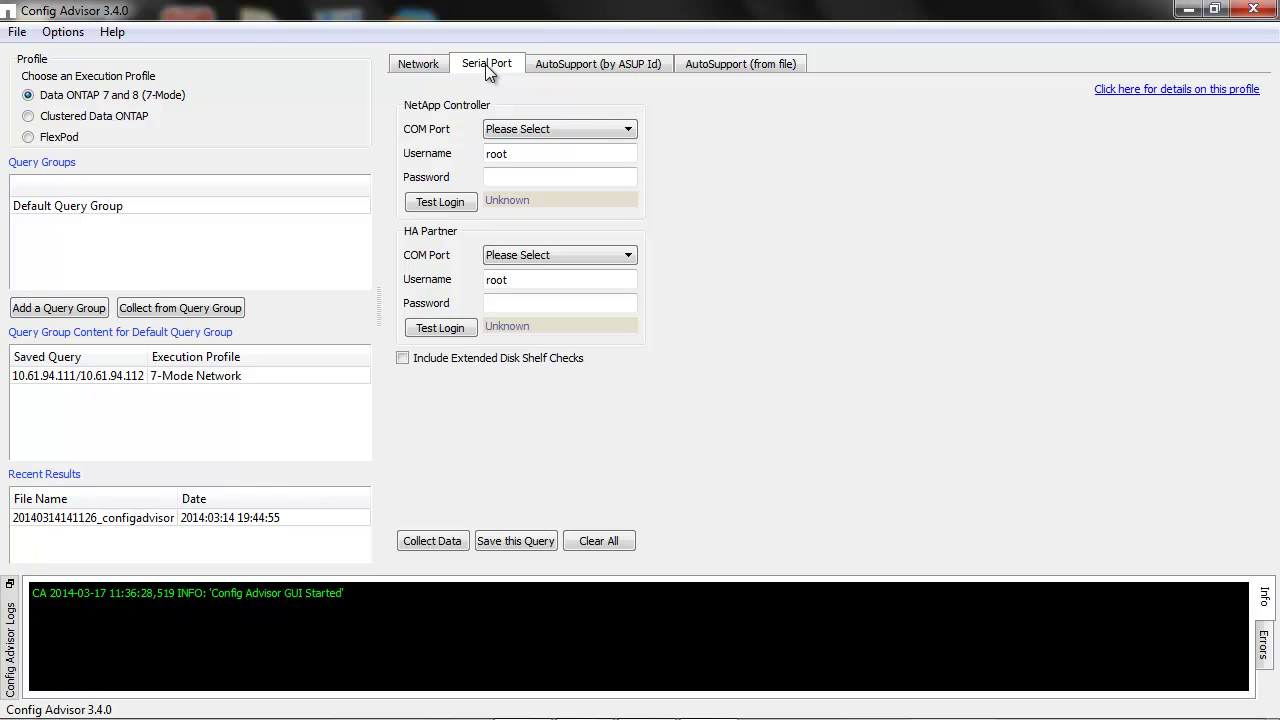
pyautogui.click(580, 66)
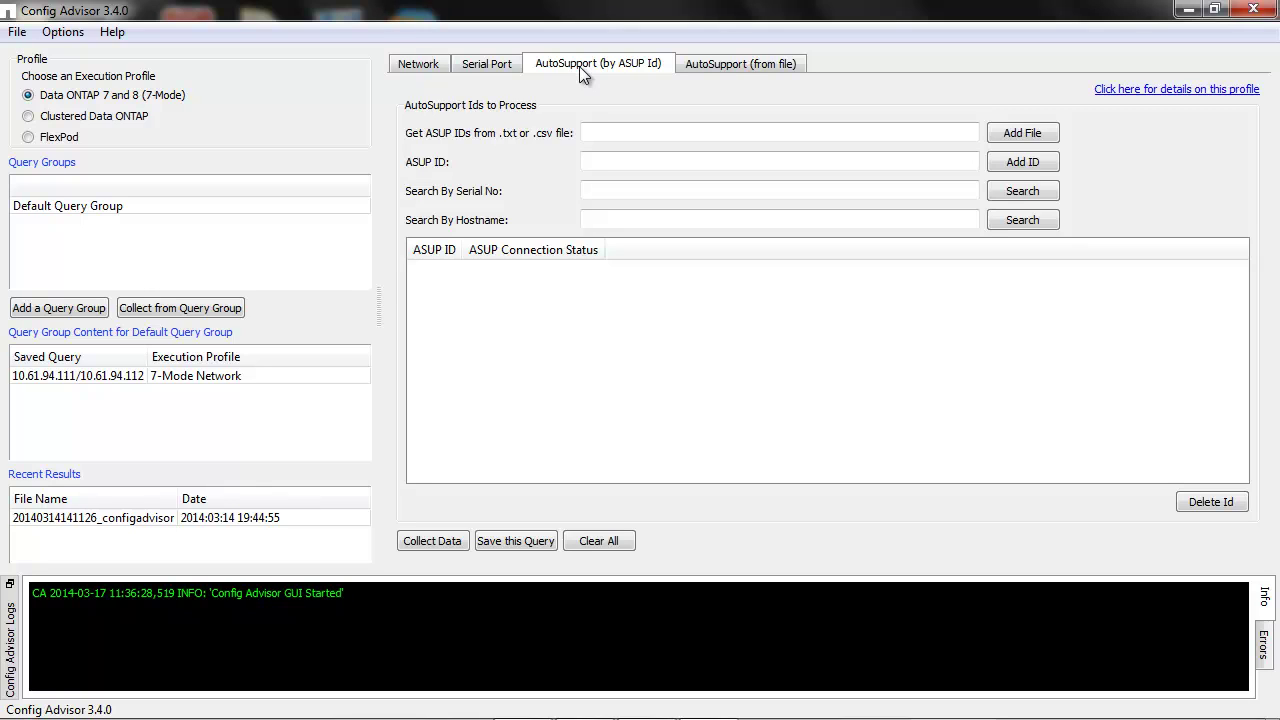
pyautogui.click(714, 63)
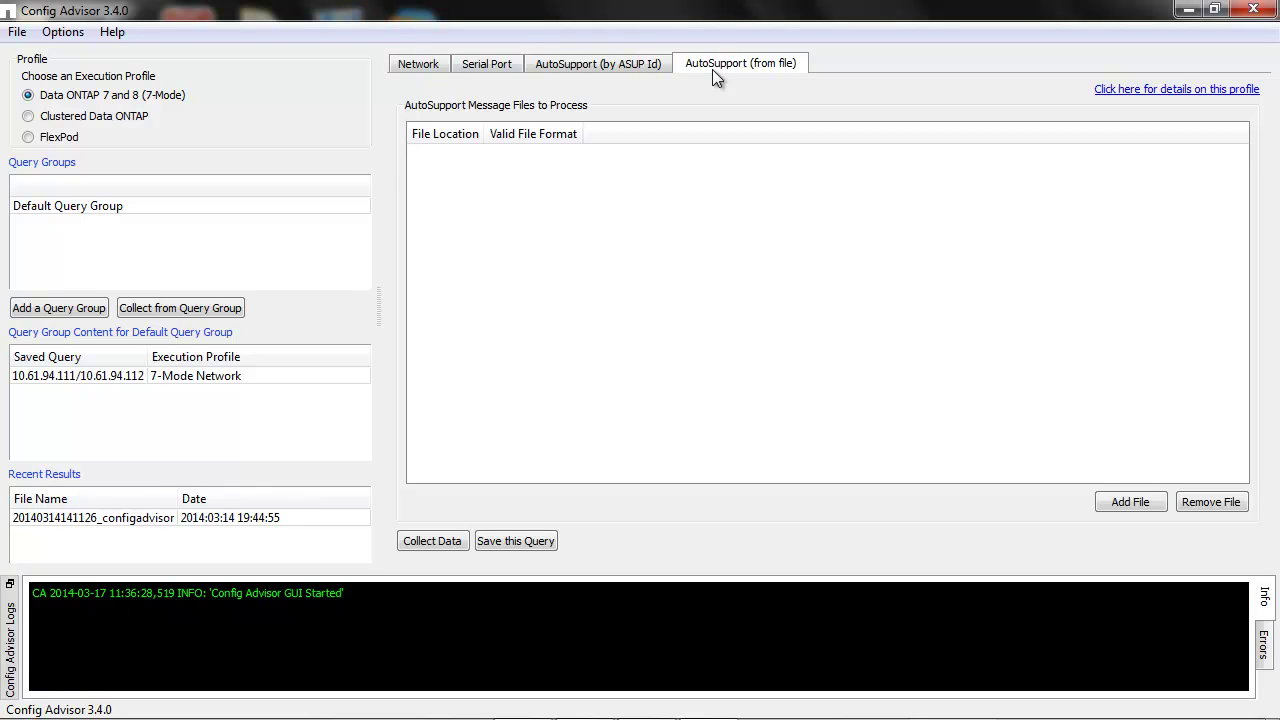
pyautogui.click(45, 115)
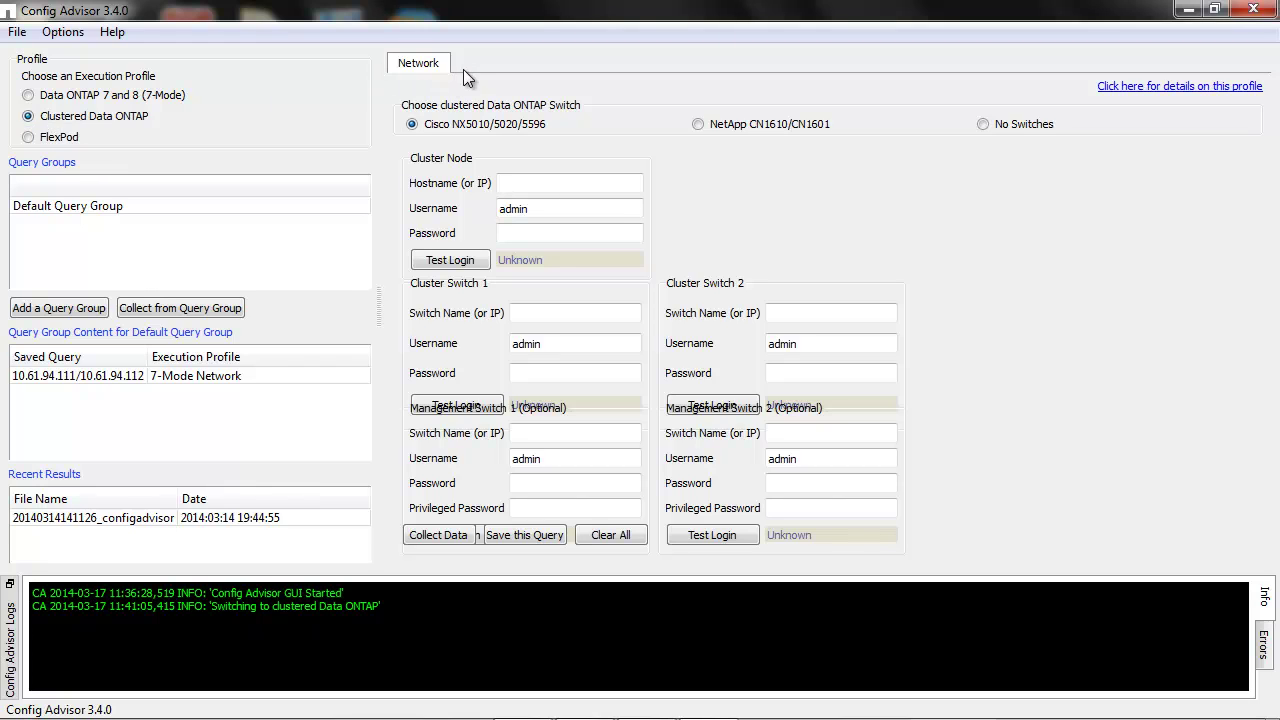
# Step: Restore the window and choose NetApp CN1610/CN1601 as the cluster switch type
pyautogui.press('super+Down')
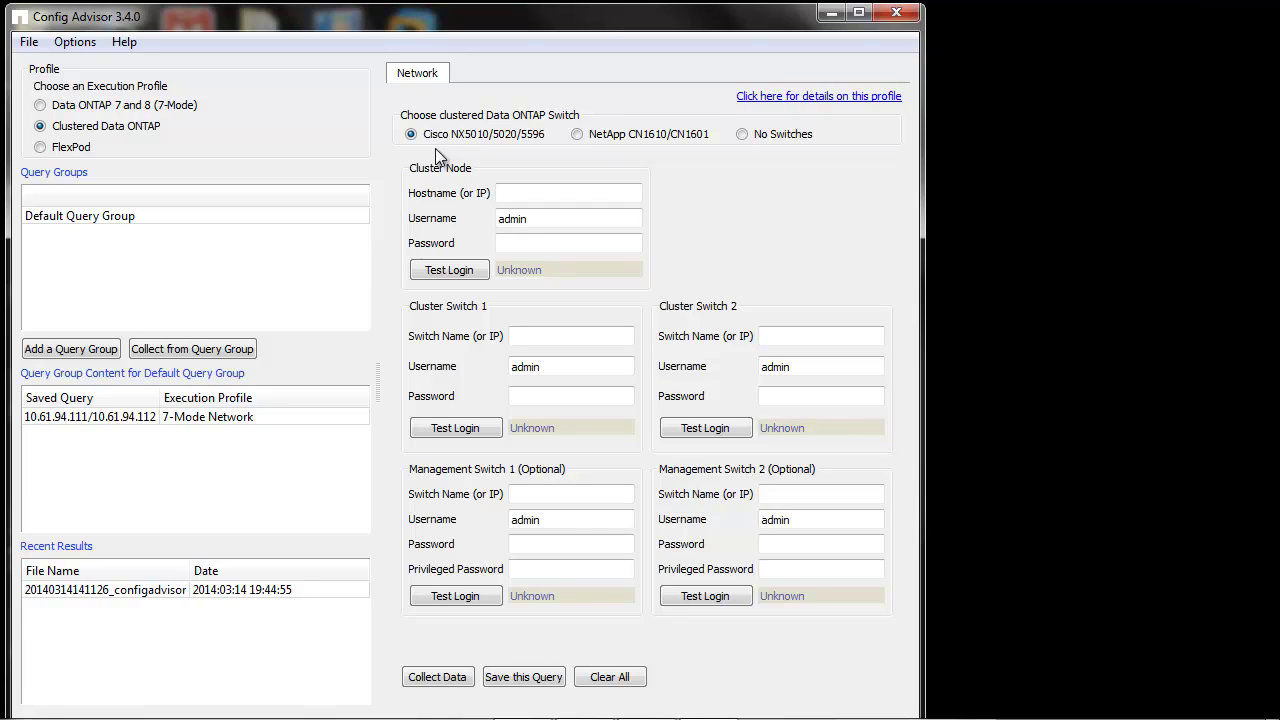
pyautogui.click(578, 135)
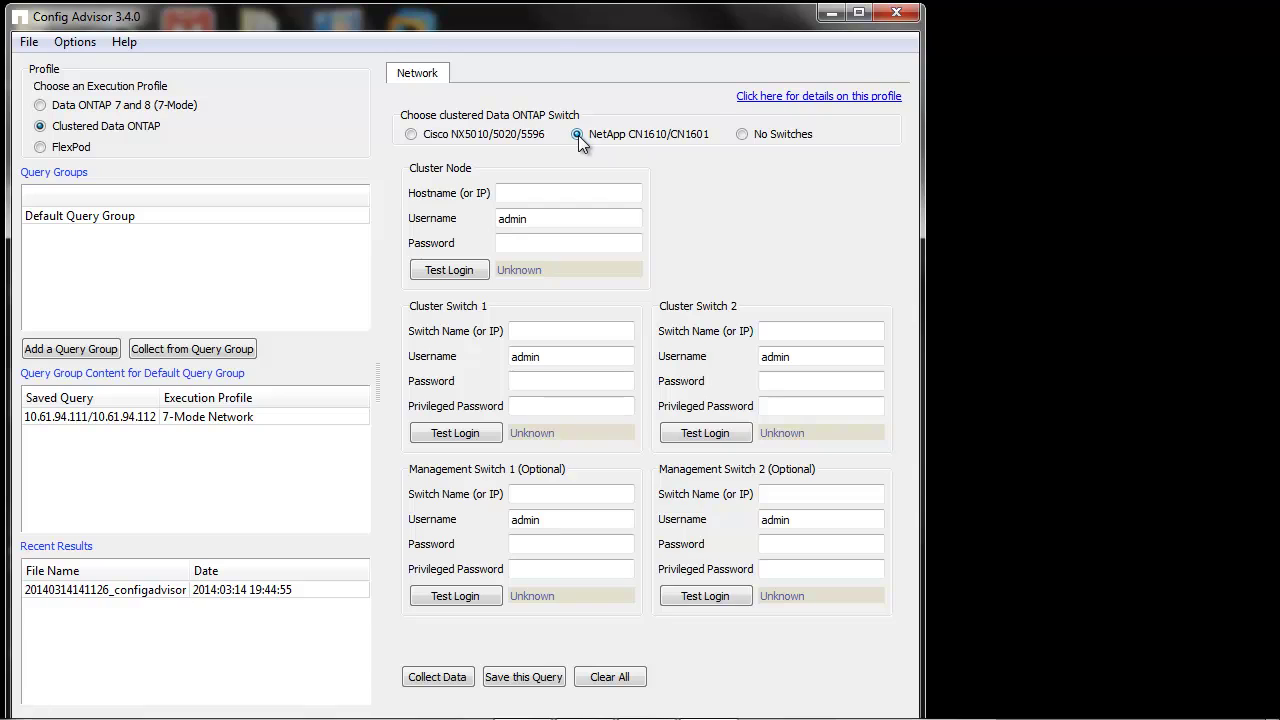
pyautogui.click(541, 196)
# Step: Enter cluster node hostname 10.64.23.90 and the node's password
pyautogui.hotkey('ctrl', 'v')
pyautogui.click(519, 243)
pyautogui.write('********')
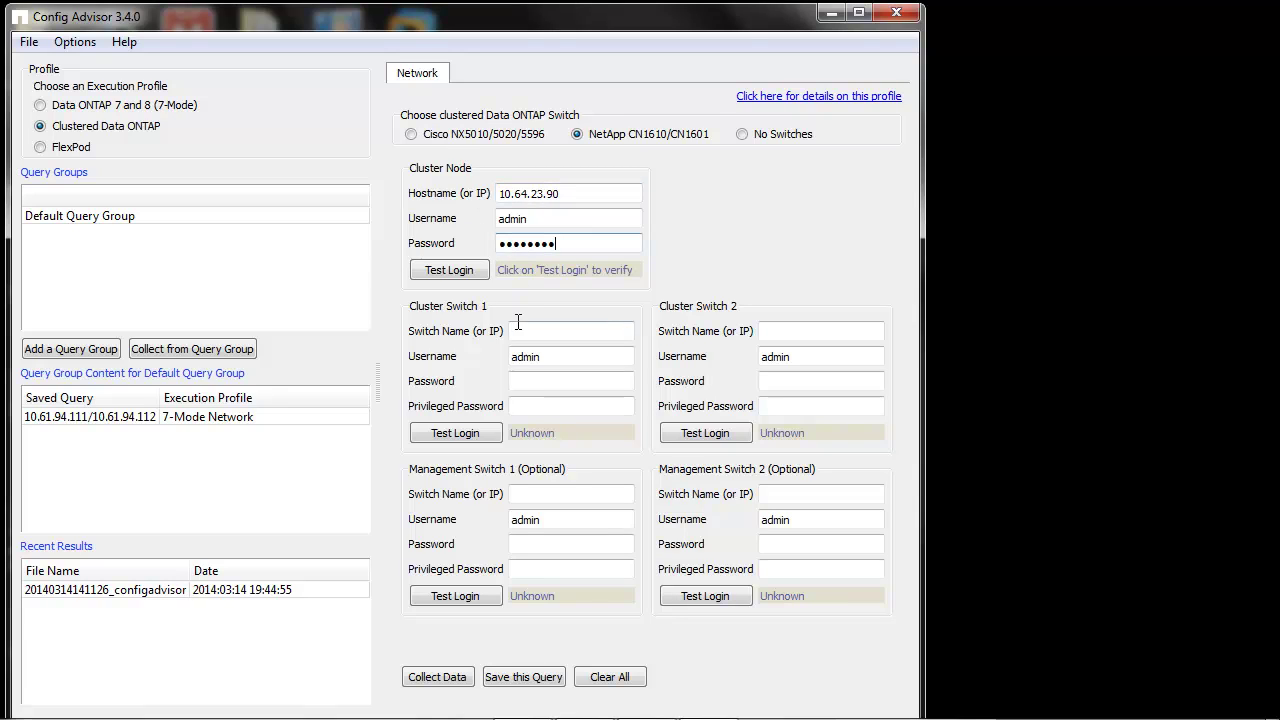
# Step: Enter cluster switches 10.64.25.56 and .57 and management switches 10.64.25.54 and .55, then maximize
pyautogui.click(522, 331)
pyautogui.write('10.64.25.56')
pyautogui.click(780, 331)
pyautogui.write('10.64.25.57')
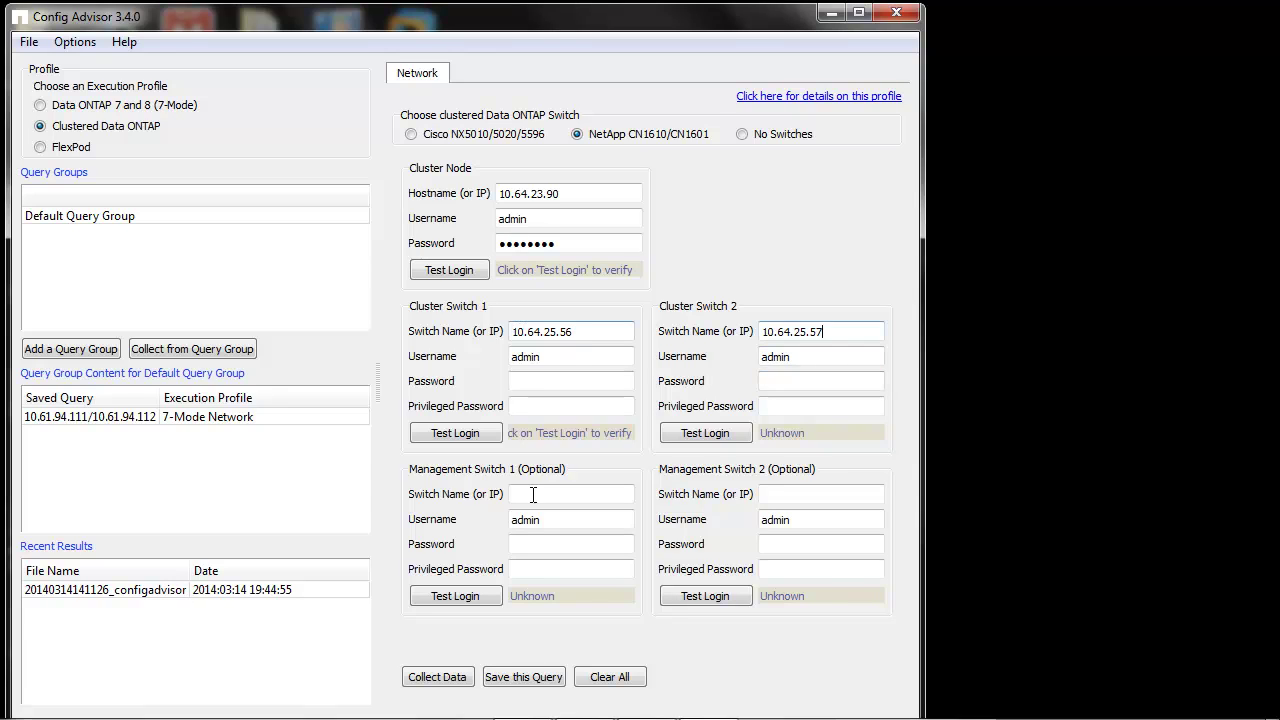
pyautogui.click(533, 494)
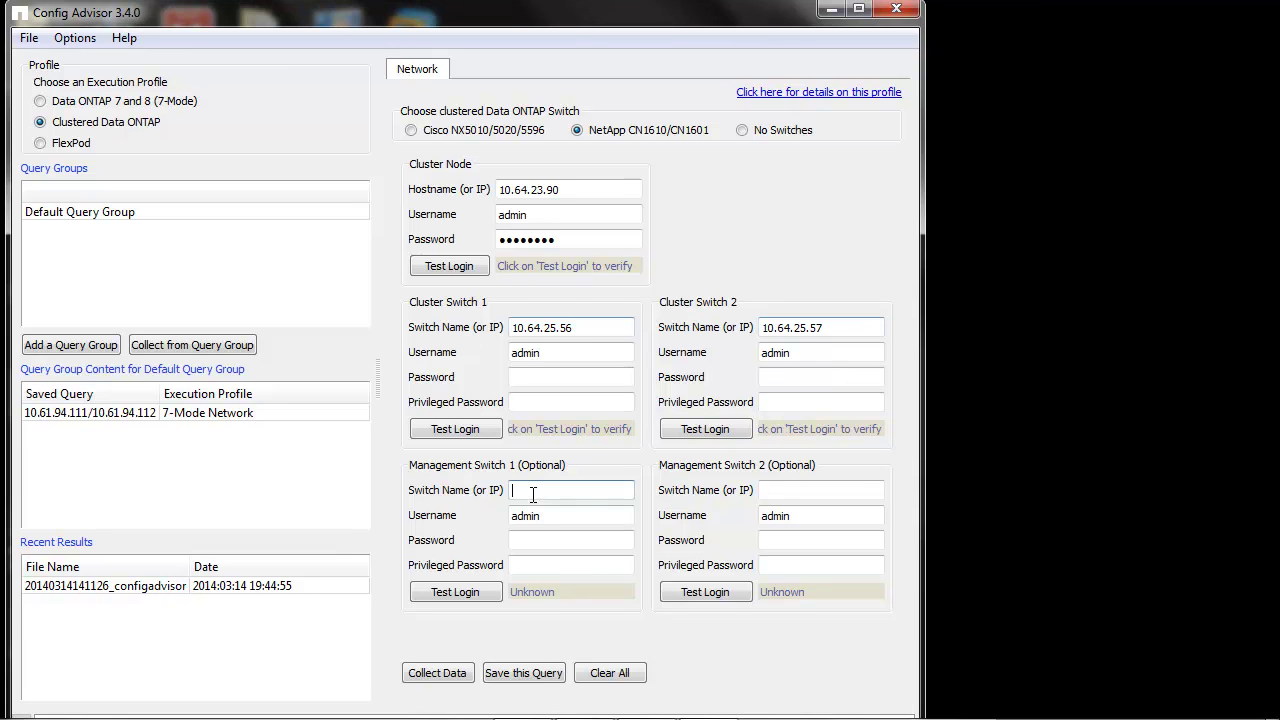
pyautogui.write('10.64.25.54')
pyautogui.click(783, 492)
pyautogui.write('10.64.25.55')
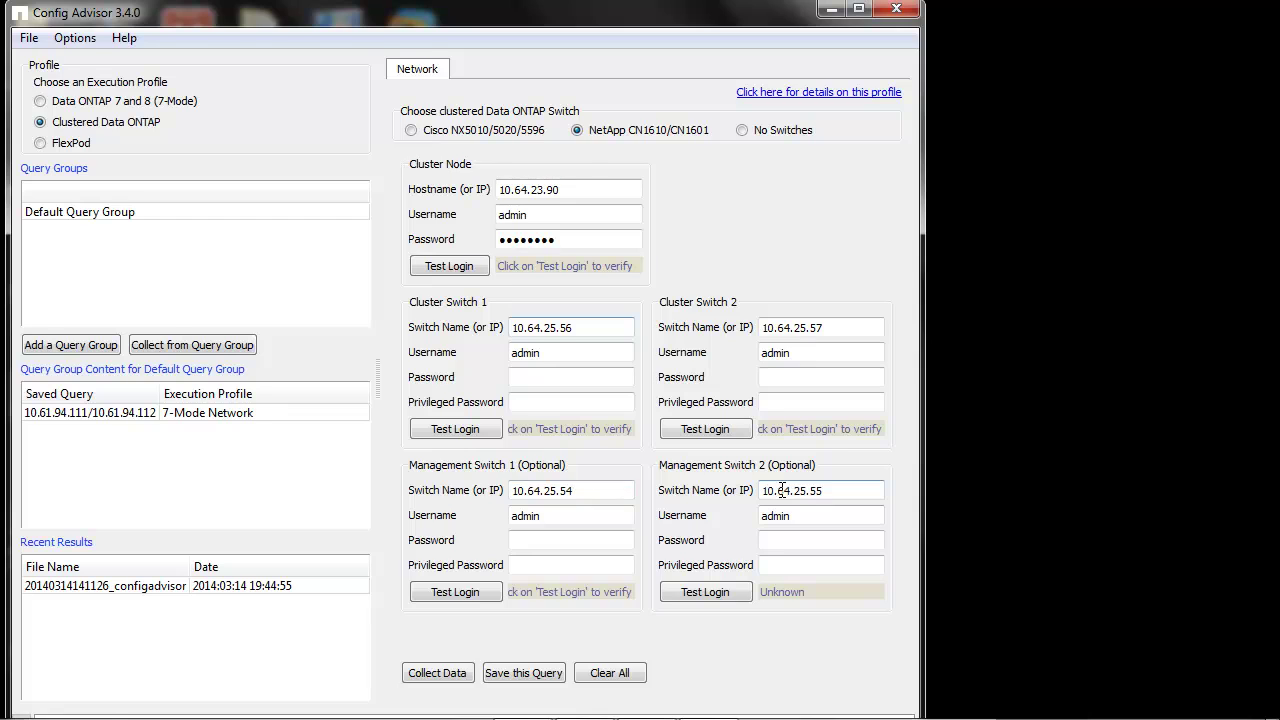
pyautogui.press('super+Up')
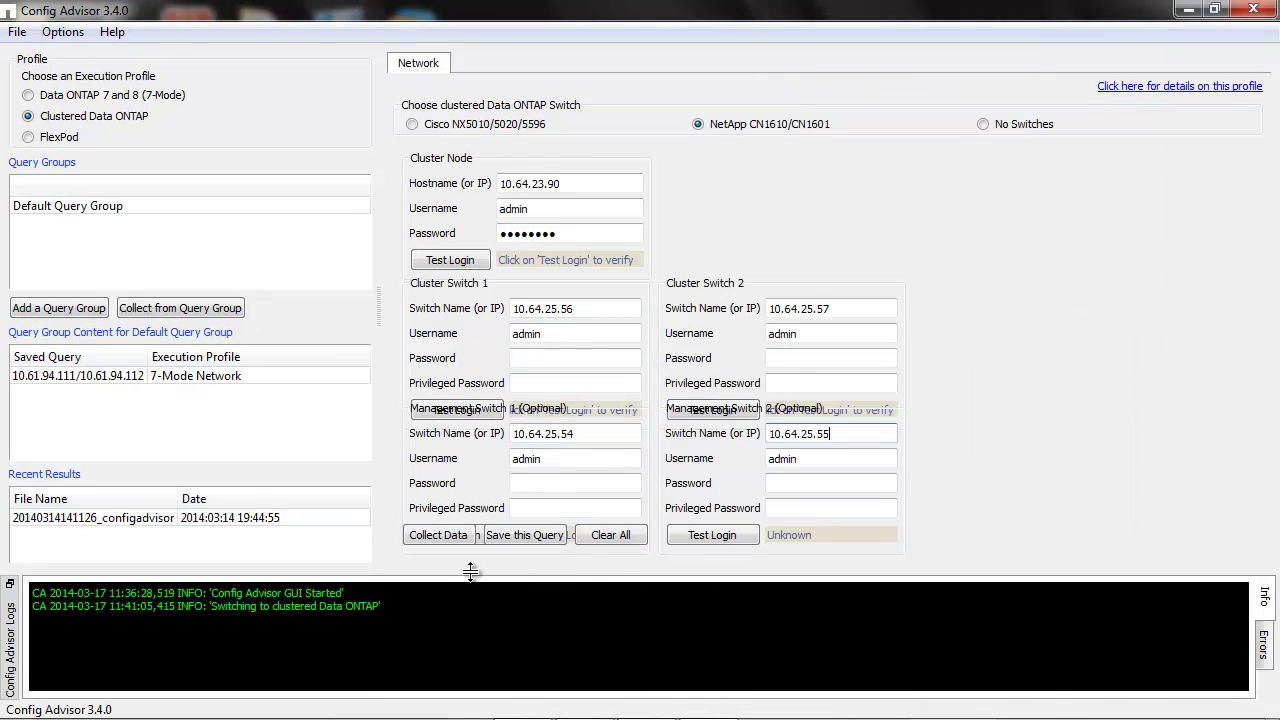
# Step: Run Collect Data with the default results file name to produce the Clustered Data ONTAP results
pyautogui.click(439, 538)
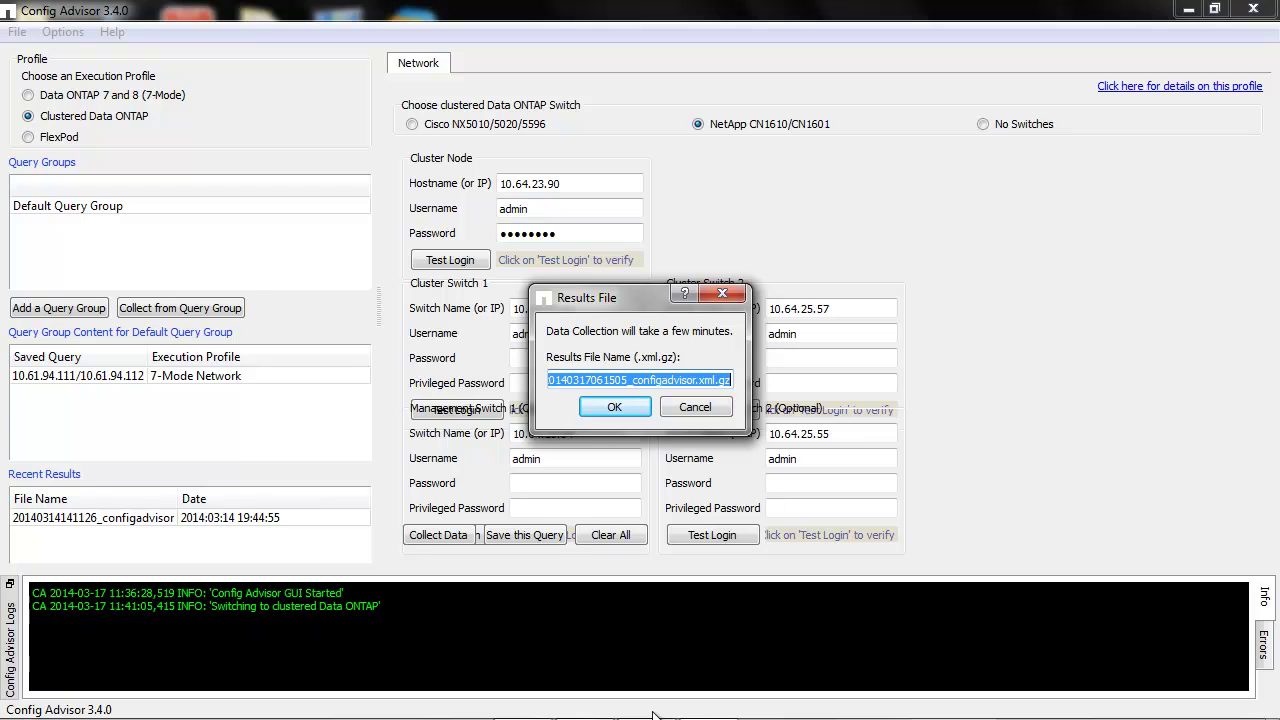
pyautogui.click(626, 410)
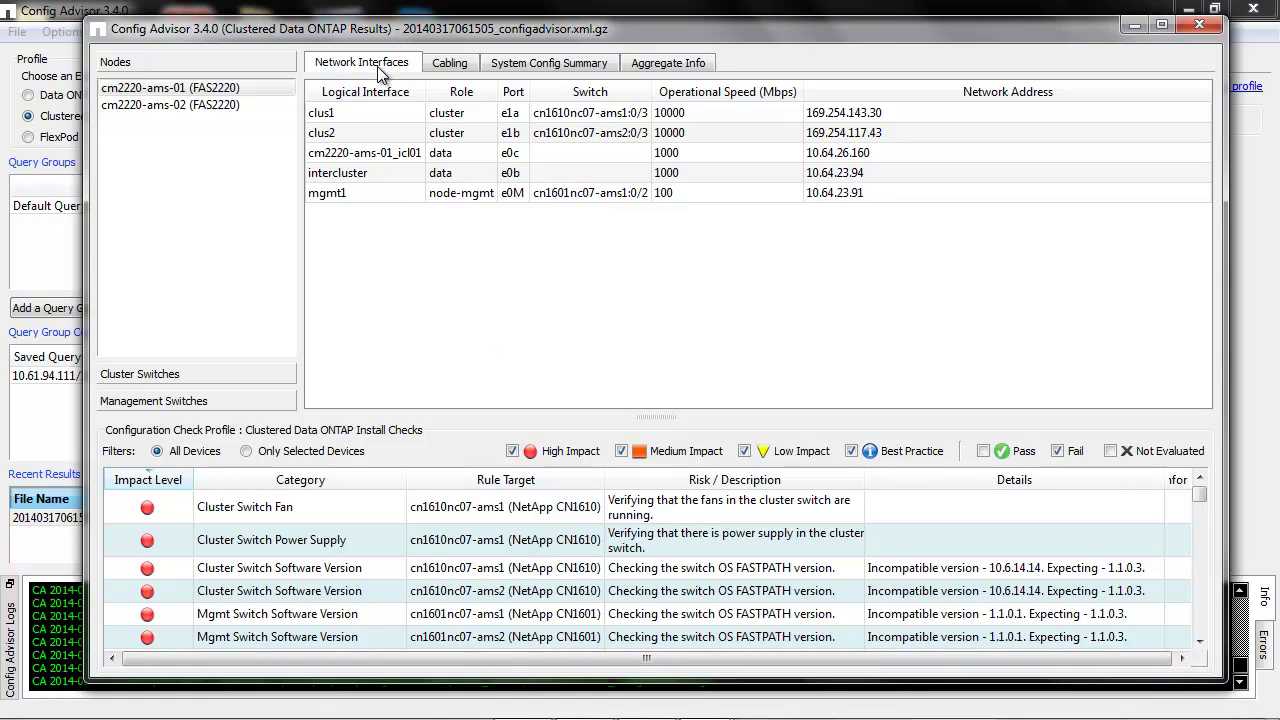
# Step: Expand Stacks 0b and 0a under Cabling, view System Config Summary and Aggregate Info, then minimize results
pyautogui.click(452, 66)
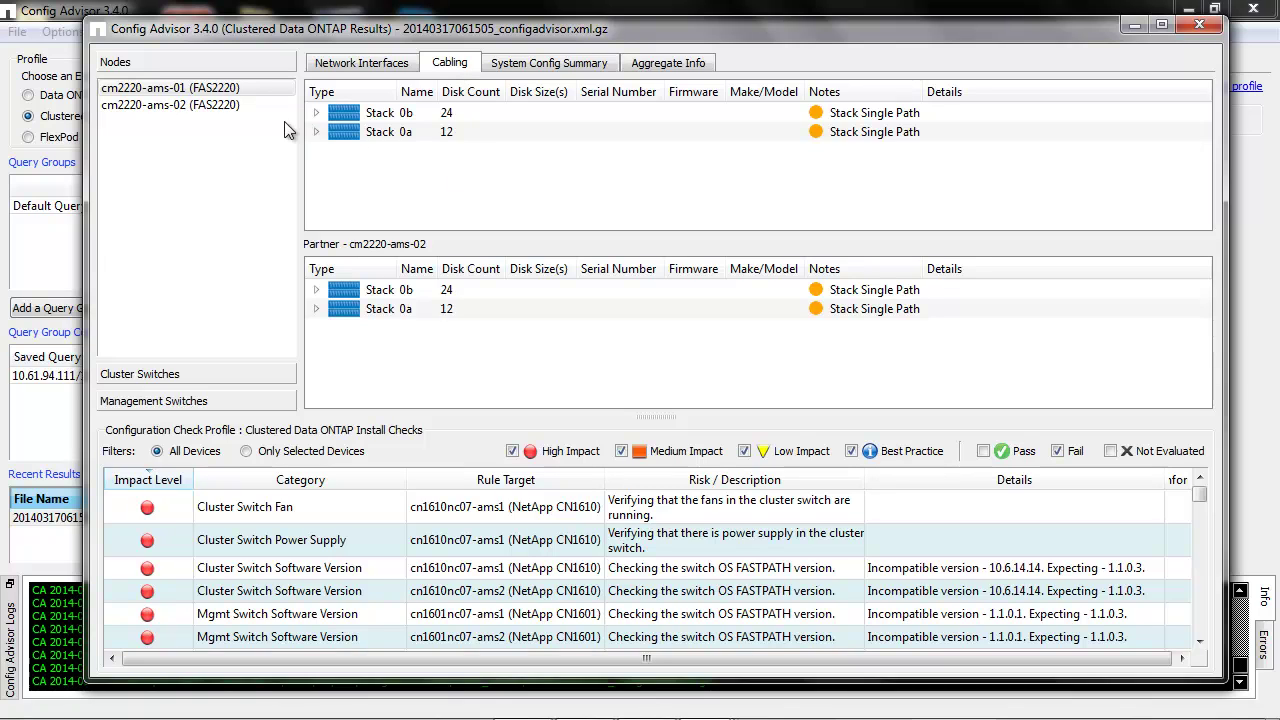
pyautogui.click(316, 112)
pyautogui.click(316, 150)
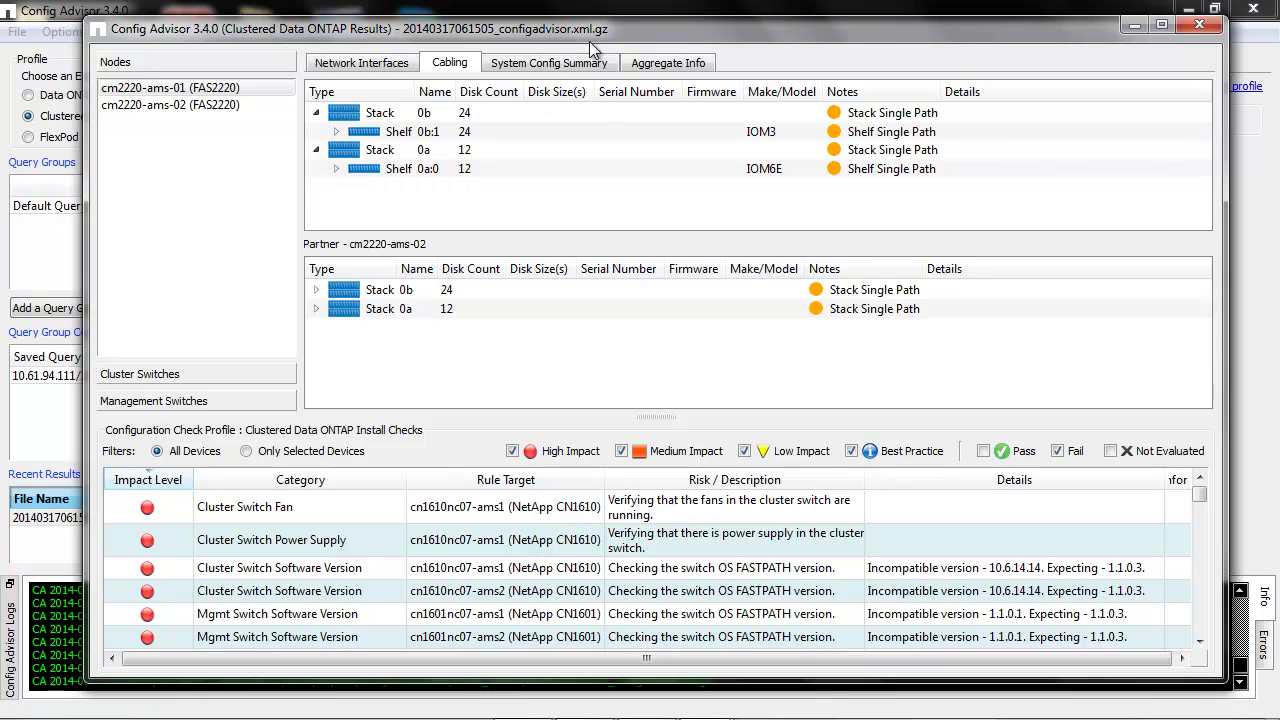
pyautogui.click(552, 64)
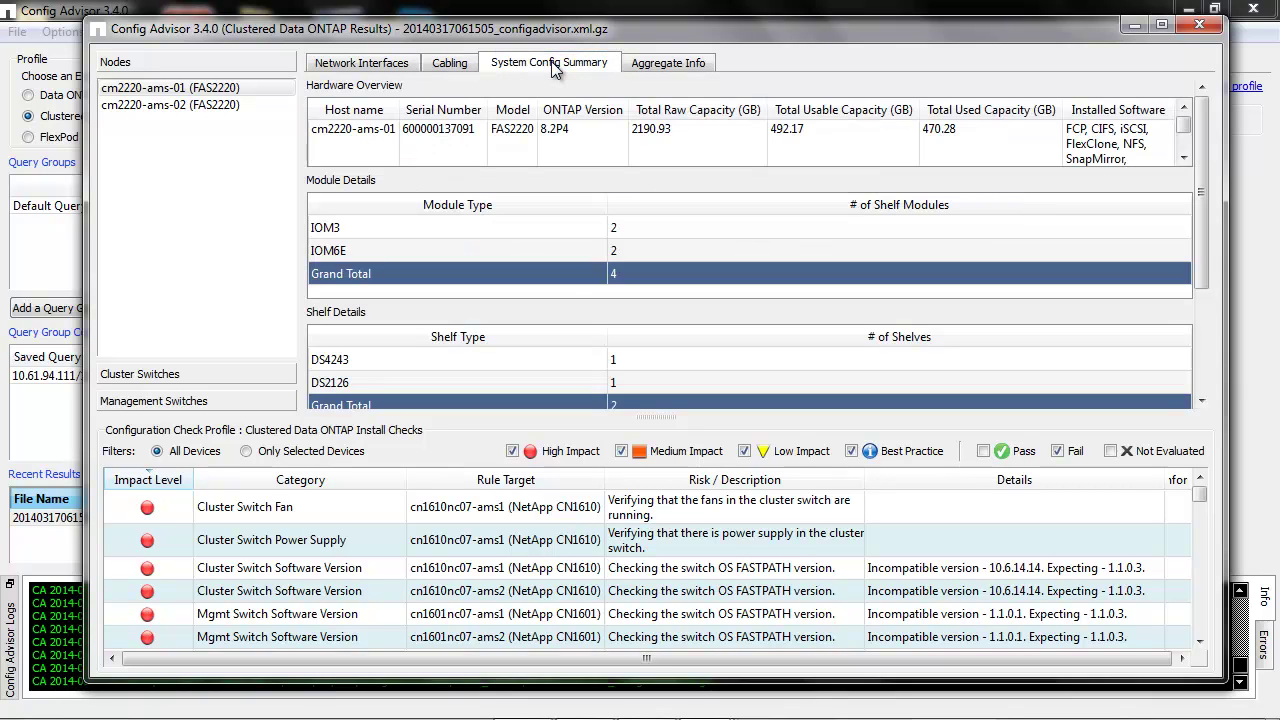
pyautogui.click(672, 64)
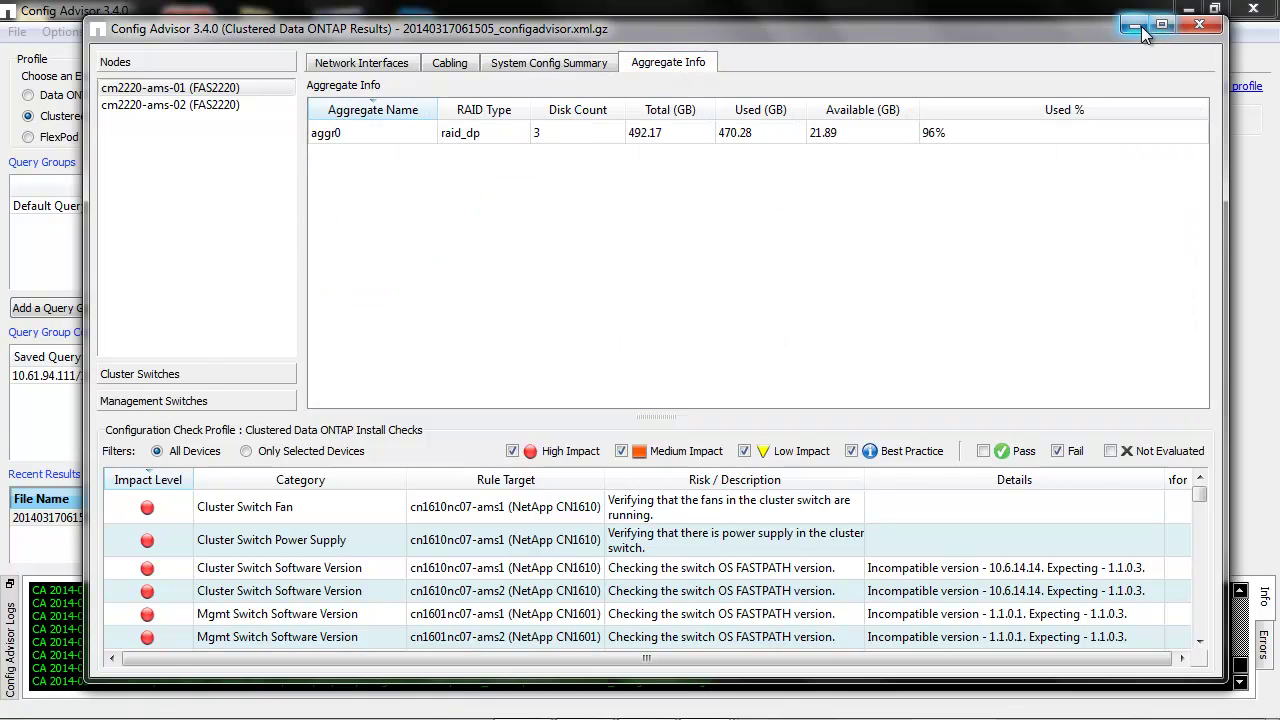
pyautogui.click(1136, 25)
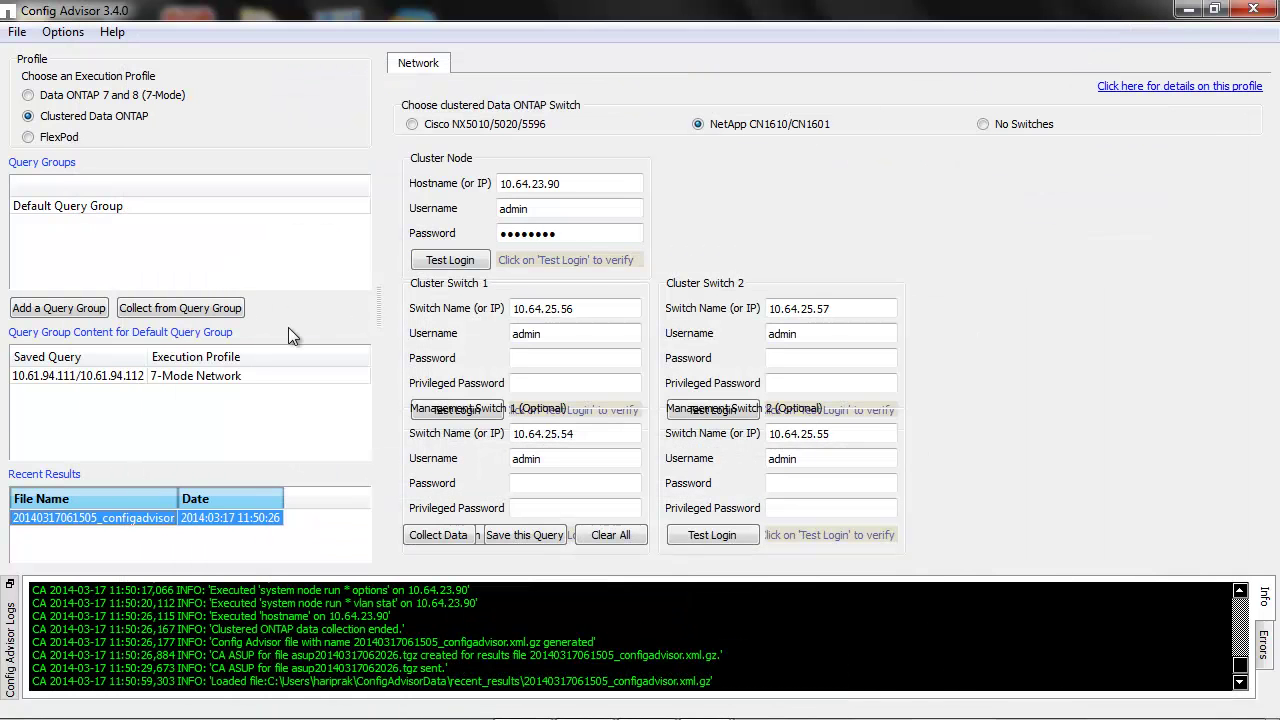
# Step: Open the result's collected data and read switch 10.64.25.56's show environment and show hosts output
pyautogui.rightClick(134, 520)
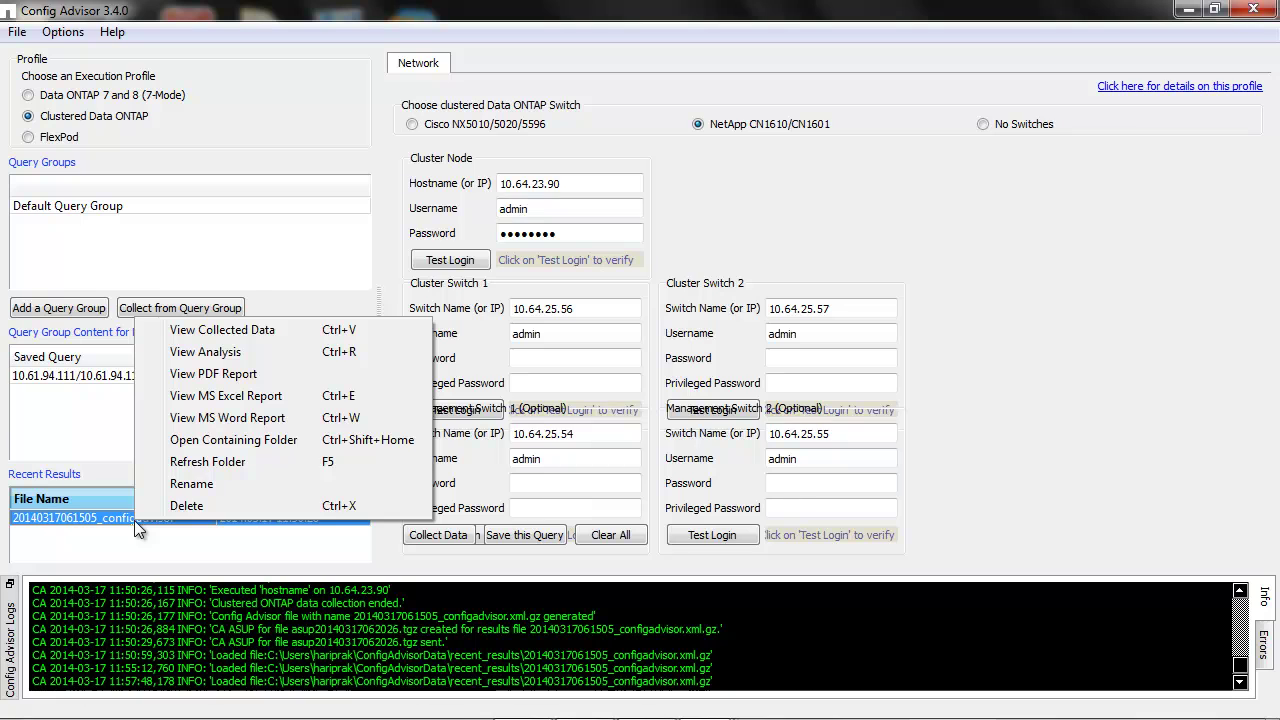
pyautogui.click(243, 334)
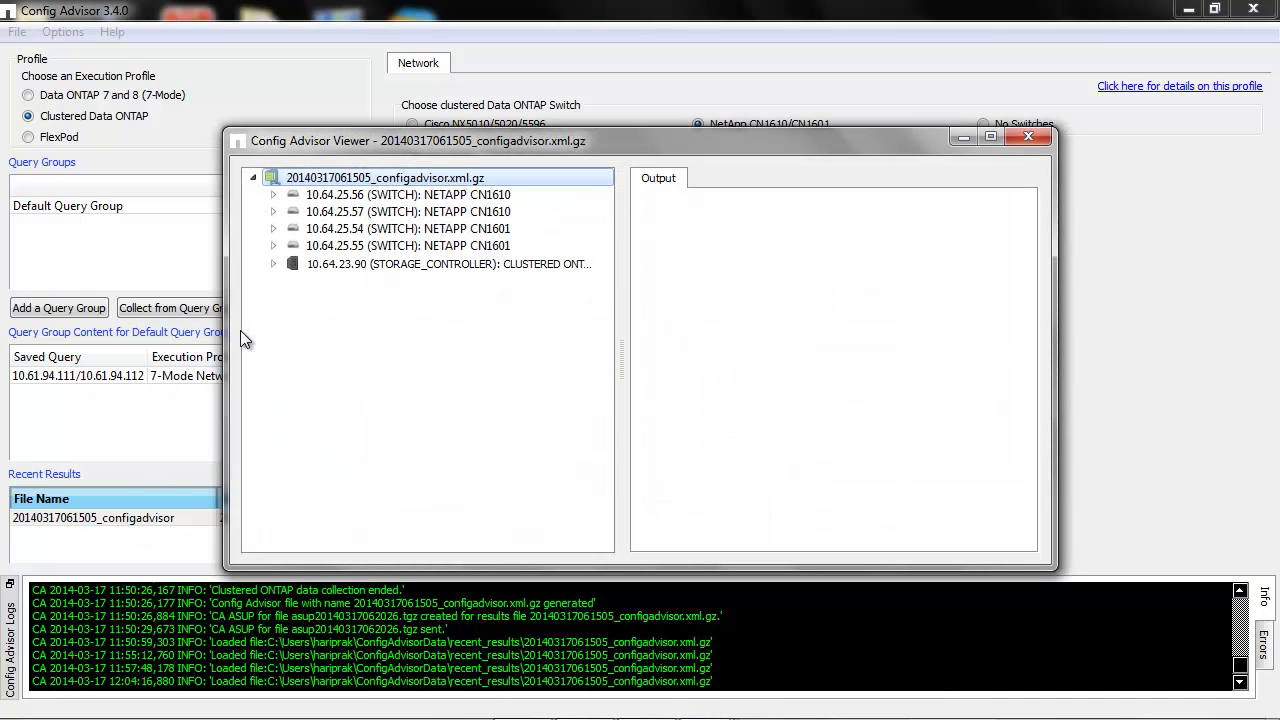
pyautogui.click(273, 195)
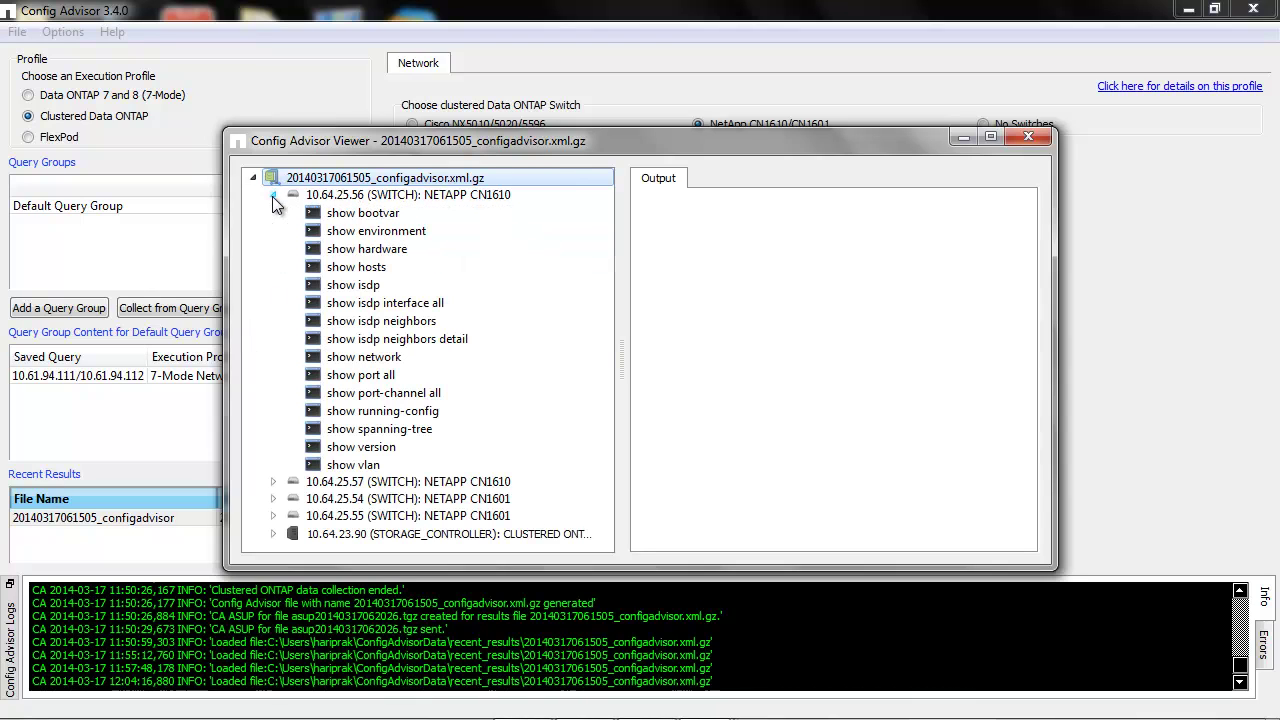
pyautogui.click(372, 238)
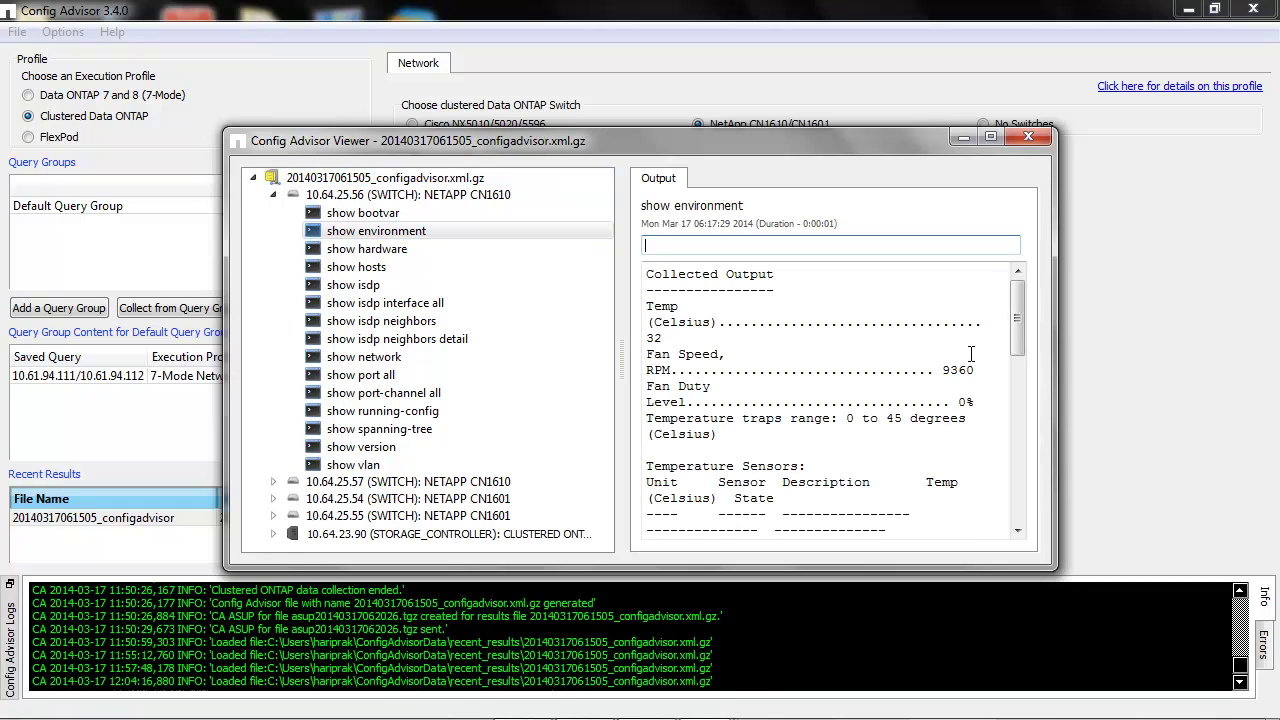
pyautogui.moveTo(1019, 330); pyautogui.dragTo(1020, 404)
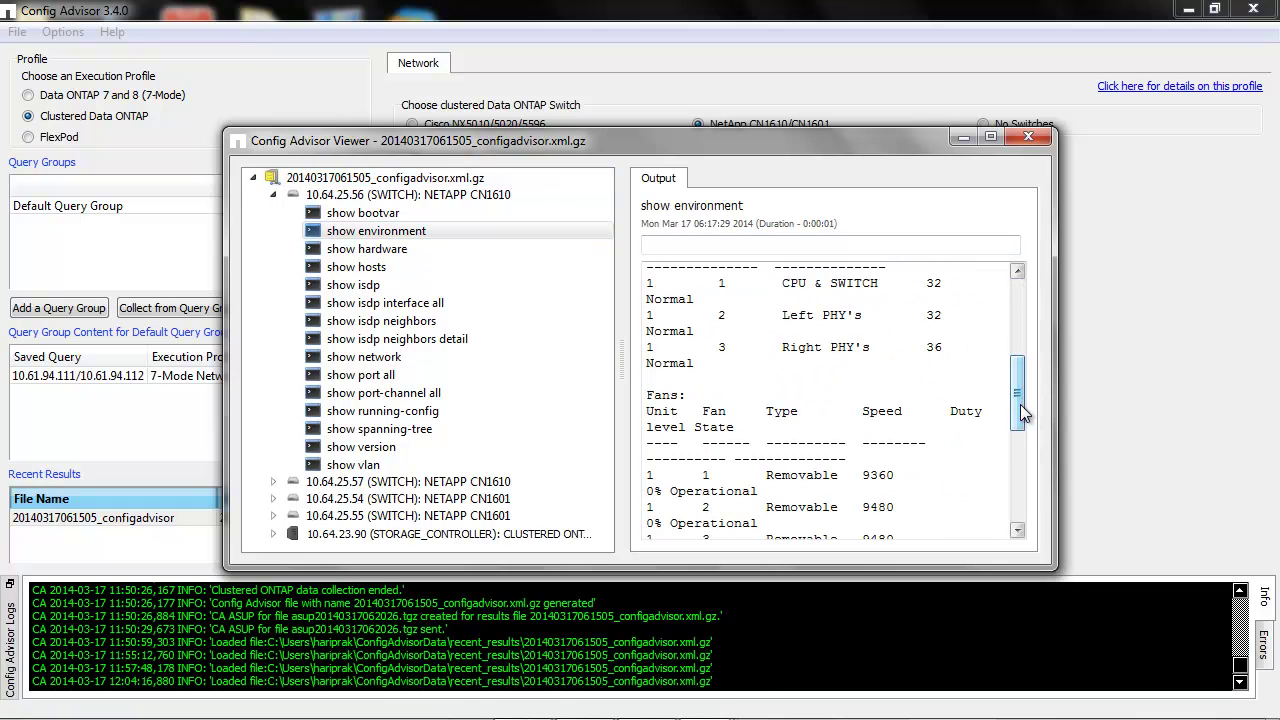
pyautogui.click(370, 268)
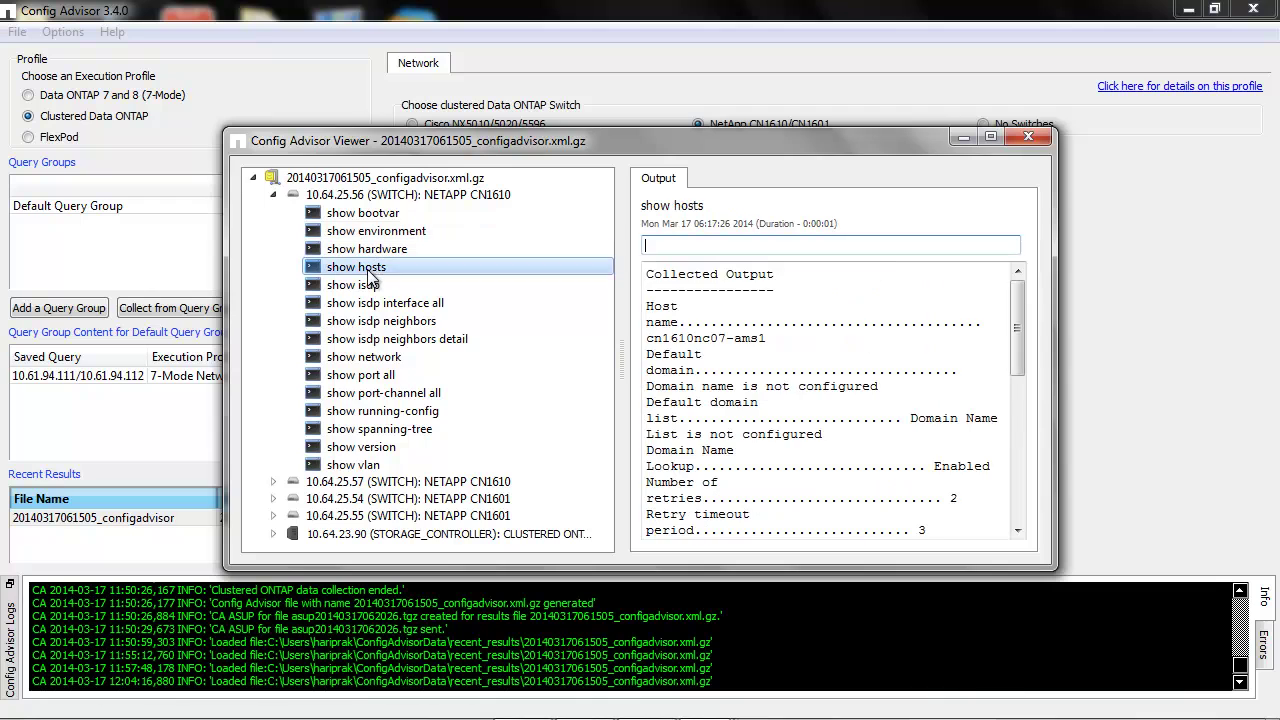
pyautogui.press('Left')
pyautogui.press('Left')
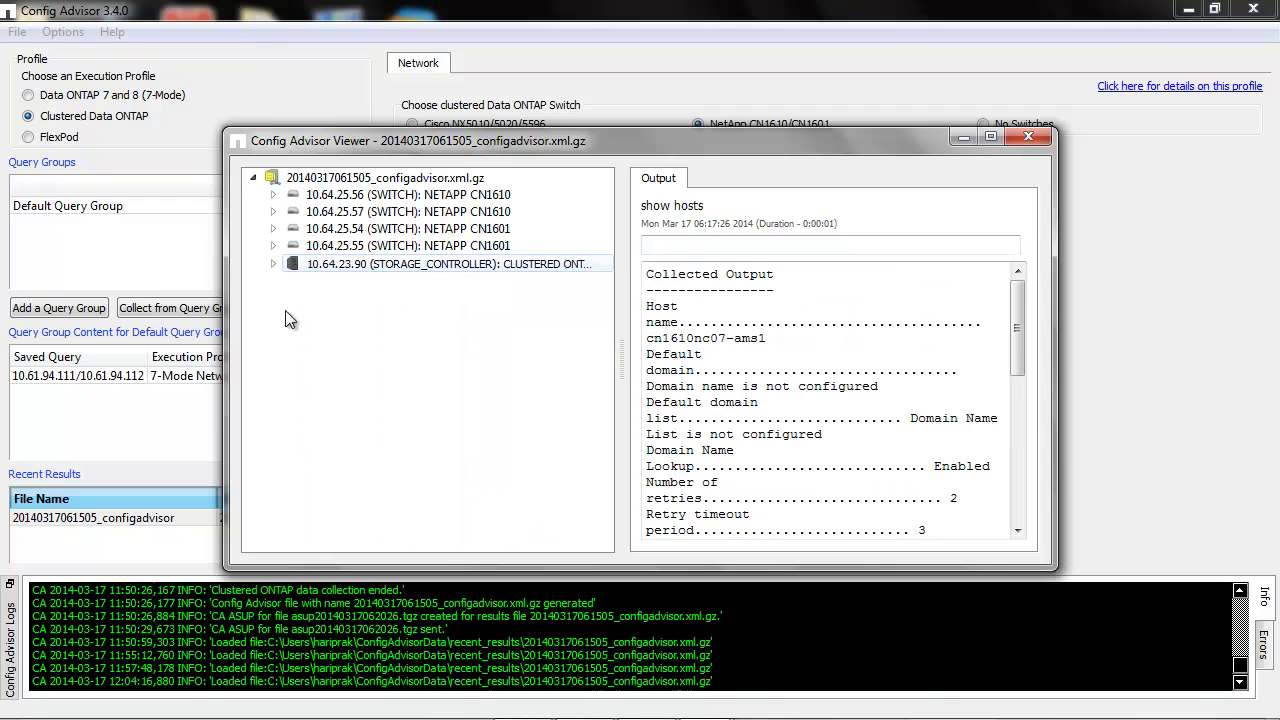
# Step: Read controller 10.64.23.90's autosupport show -node * and cluster show output, then close the viewer
pyautogui.click(272, 264)
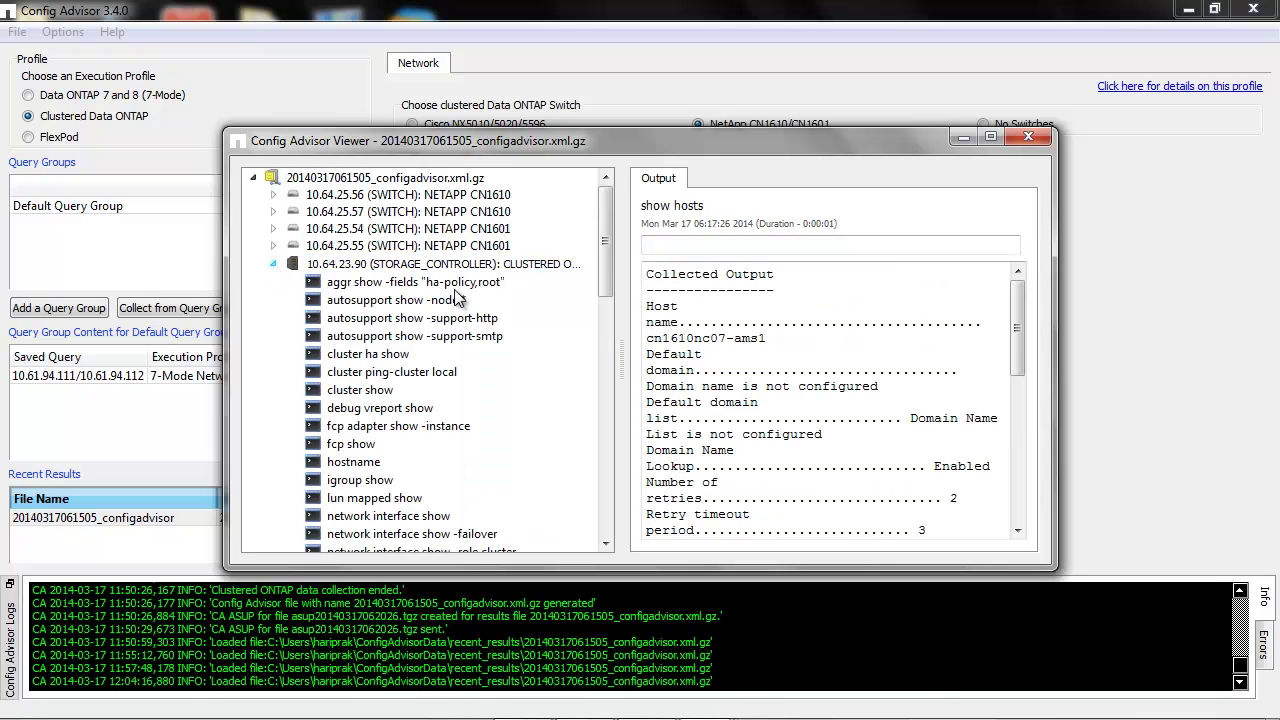
pyautogui.click(362, 302)
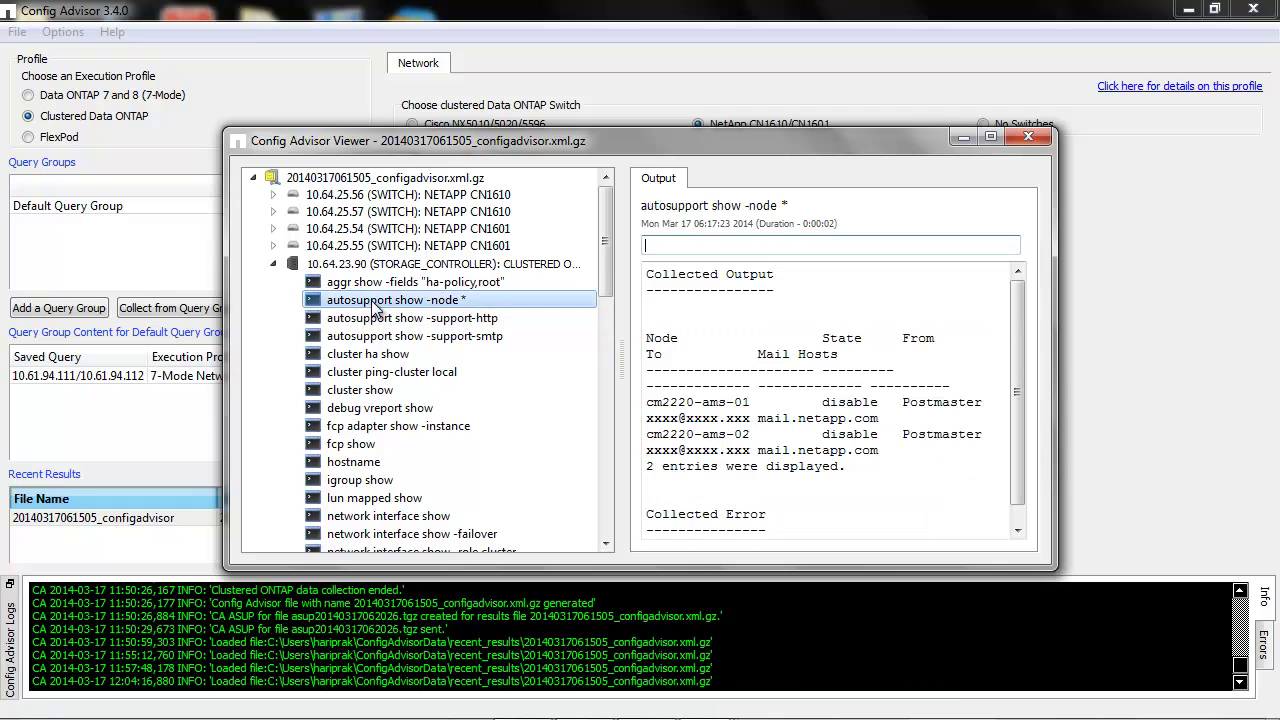
pyautogui.click(357, 392)
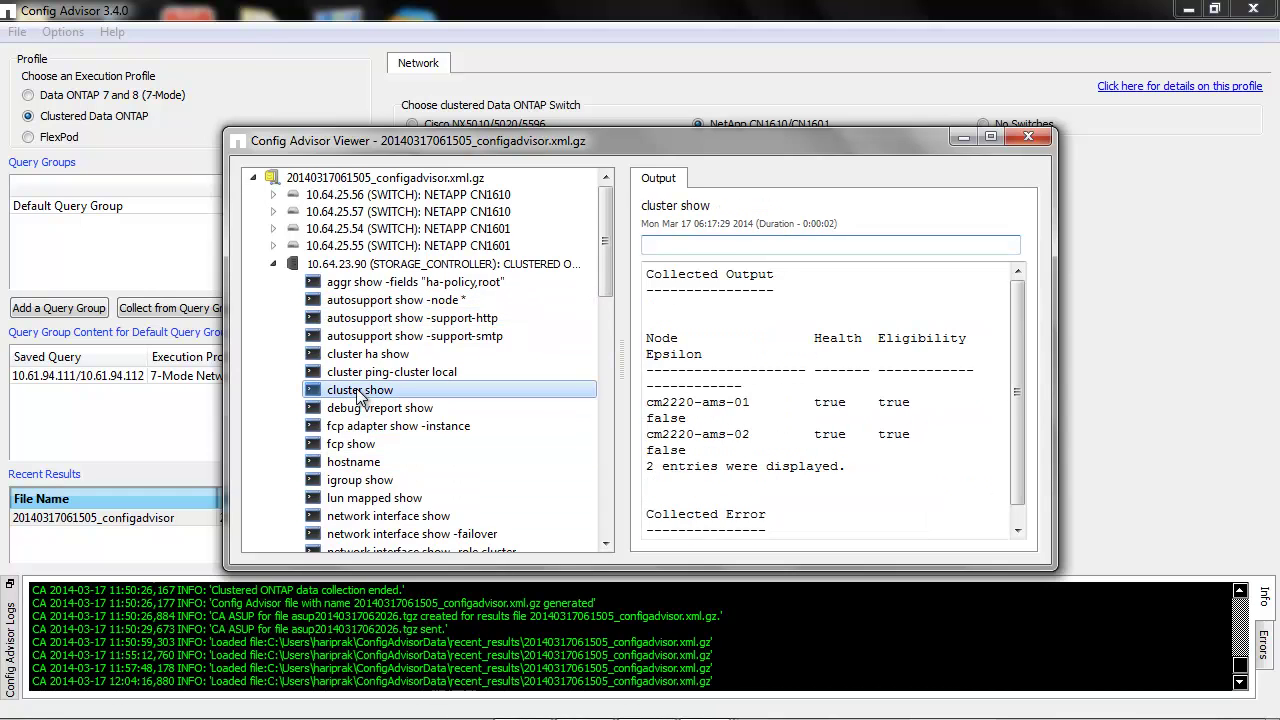
pyautogui.hotkey('alt', 'F4')
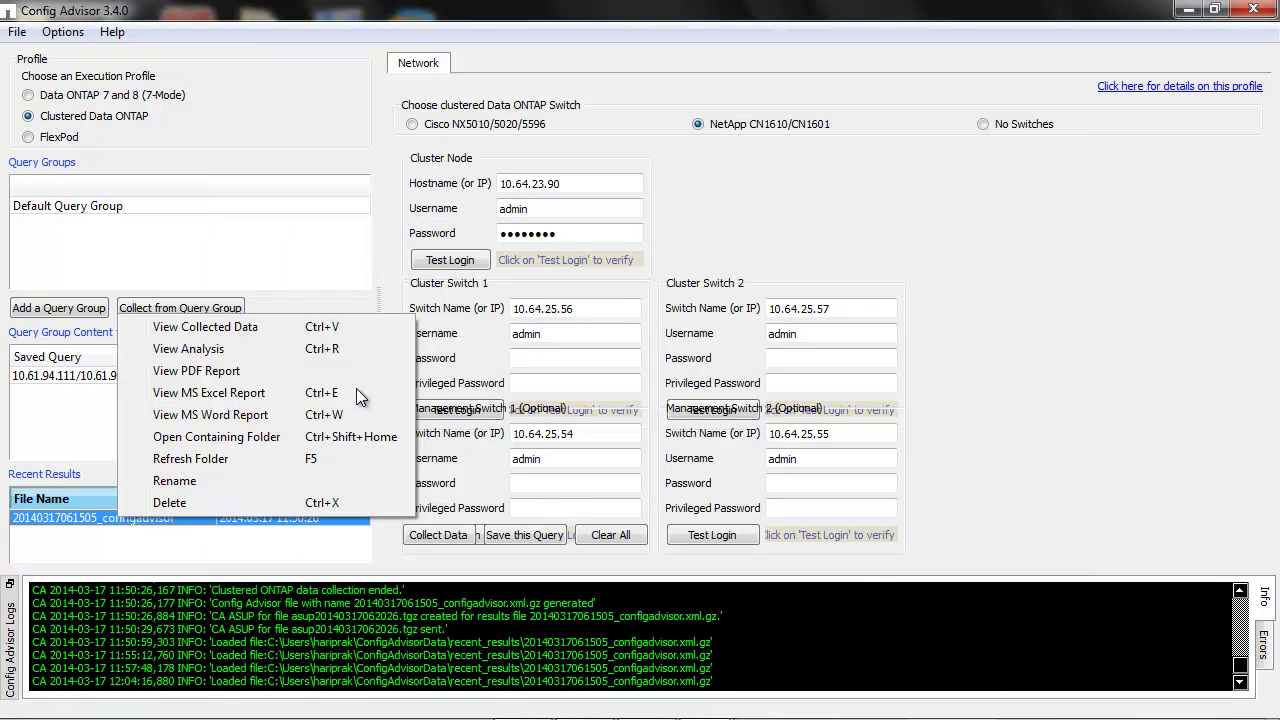
# Step: Open the result's PDF report and page forward to the Cluster Switches Report on page 5
pyautogui.click(232, 373)
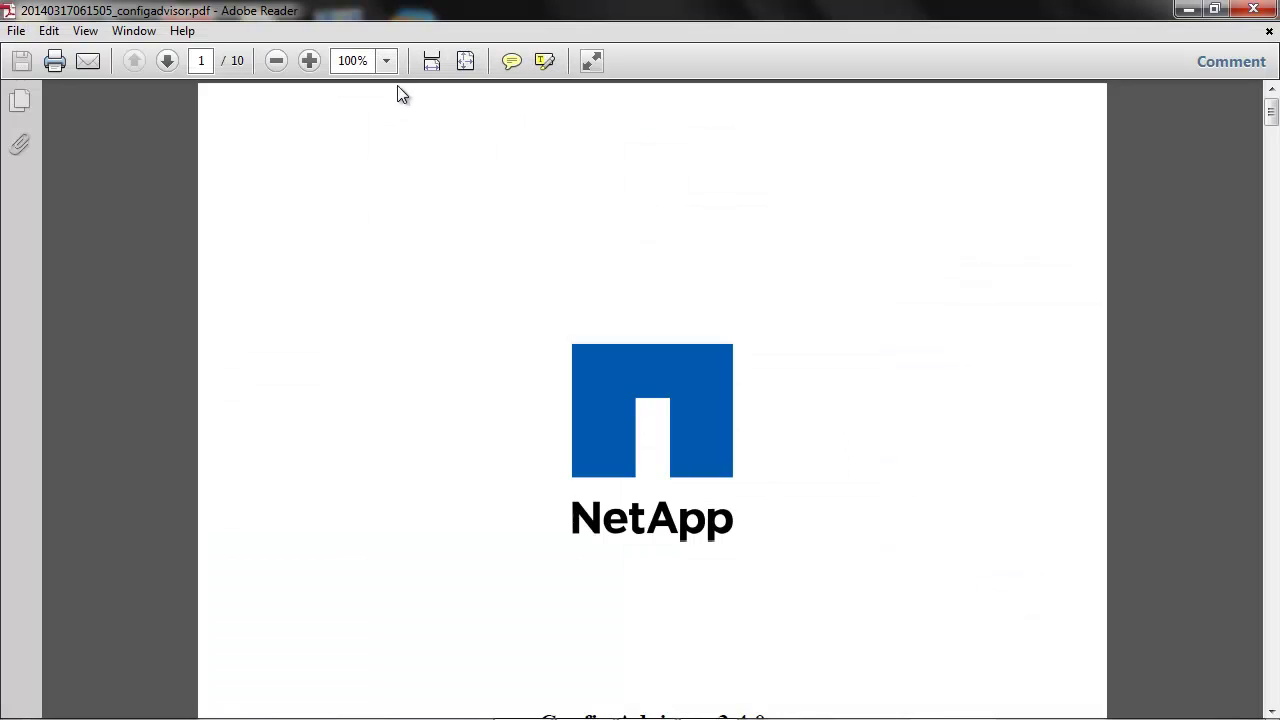
pyautogui.click(167, 61)
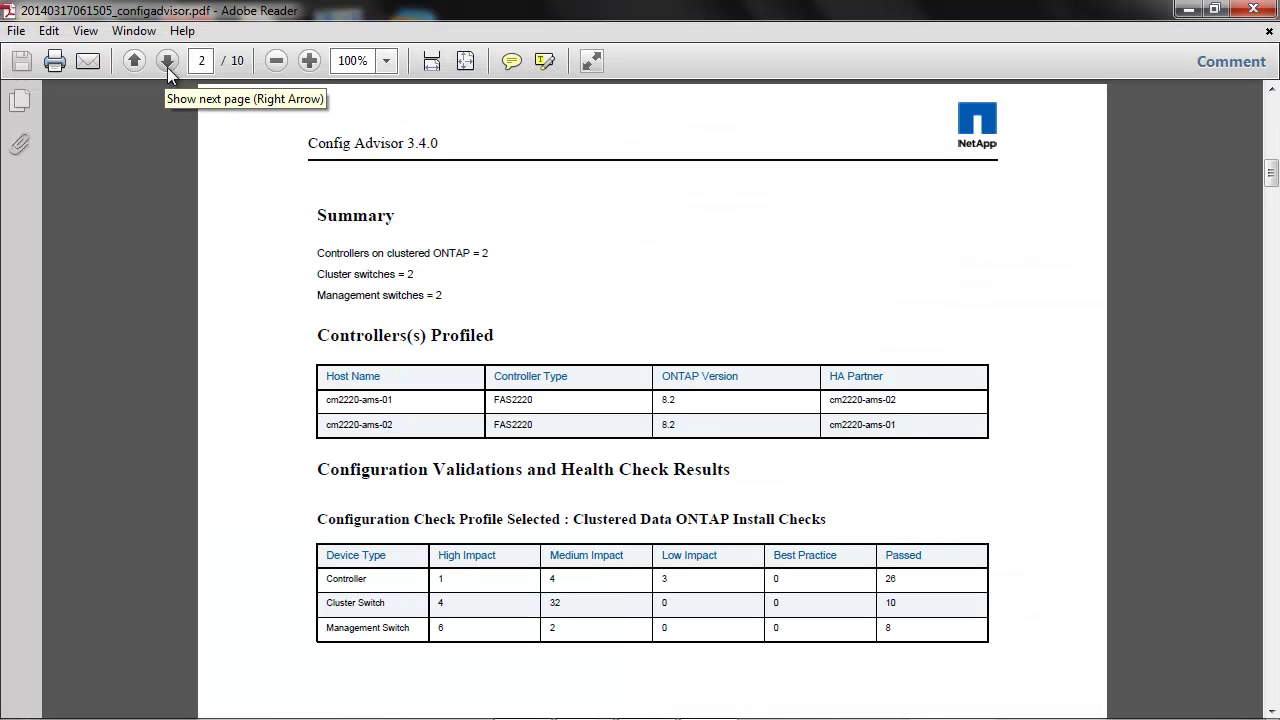
pyautogui.click(167, 66)
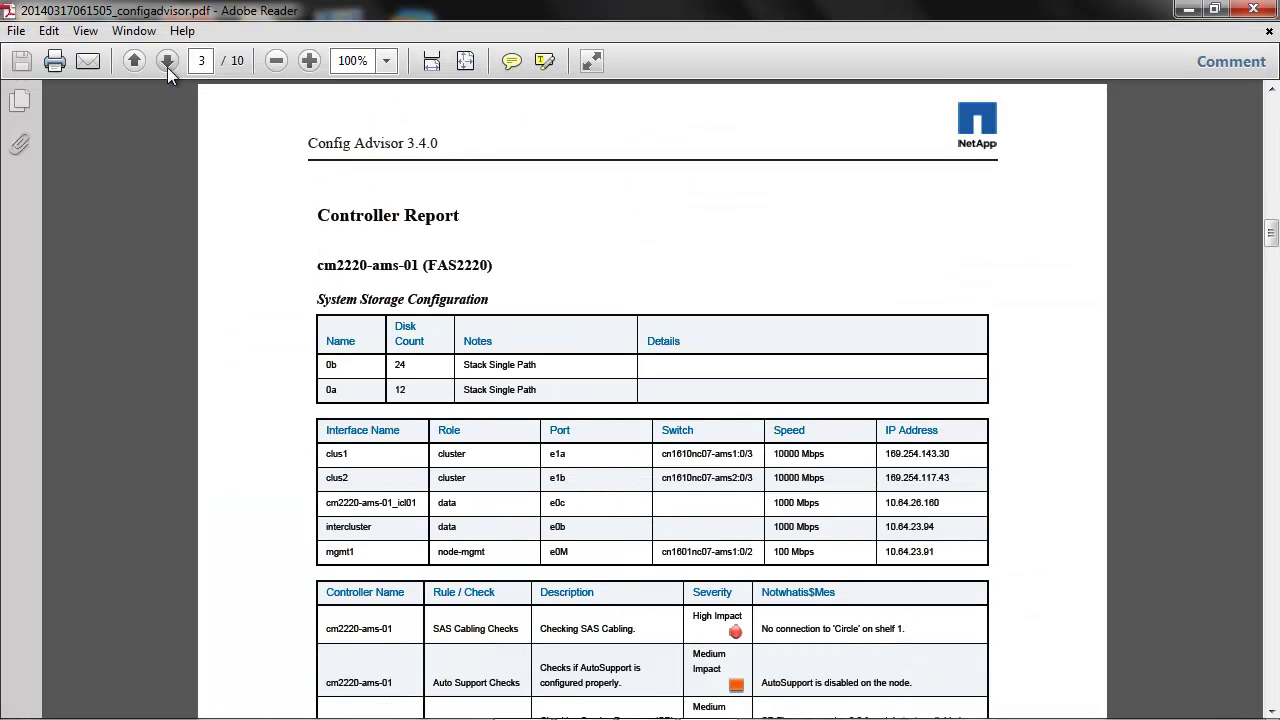
pyautogui.click(167, 66)
pyautogui.click(167, 63)
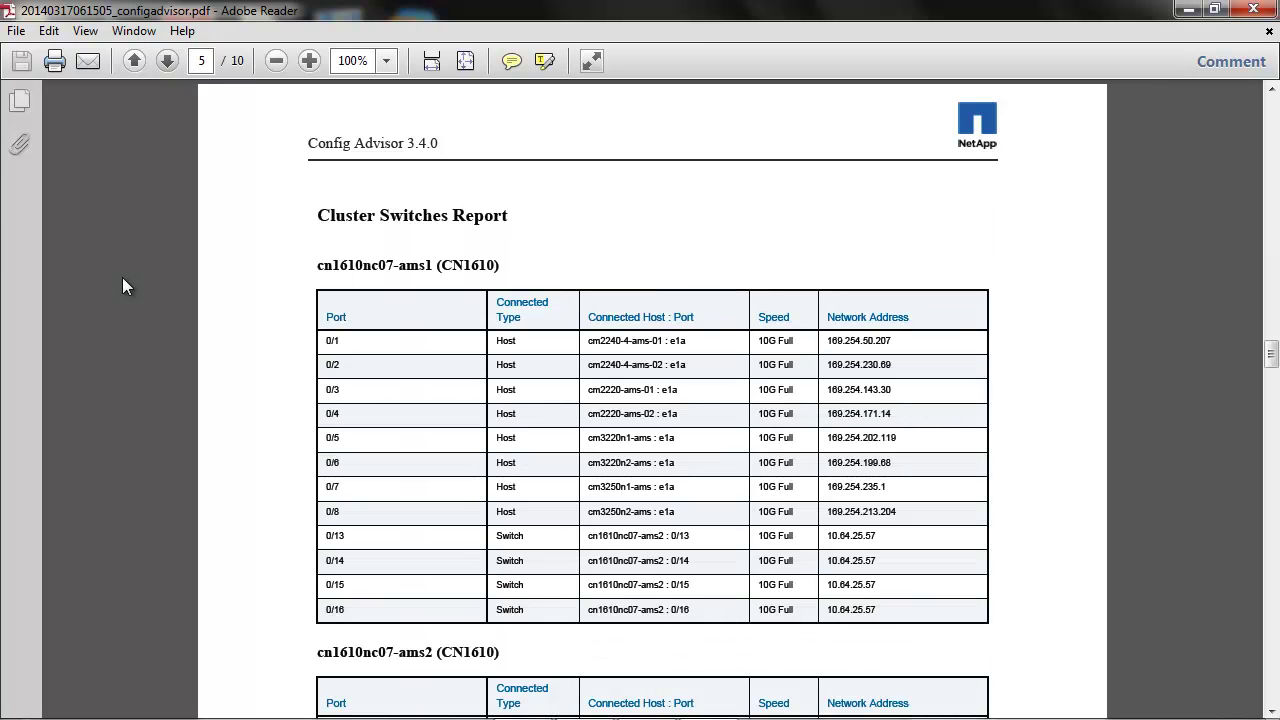